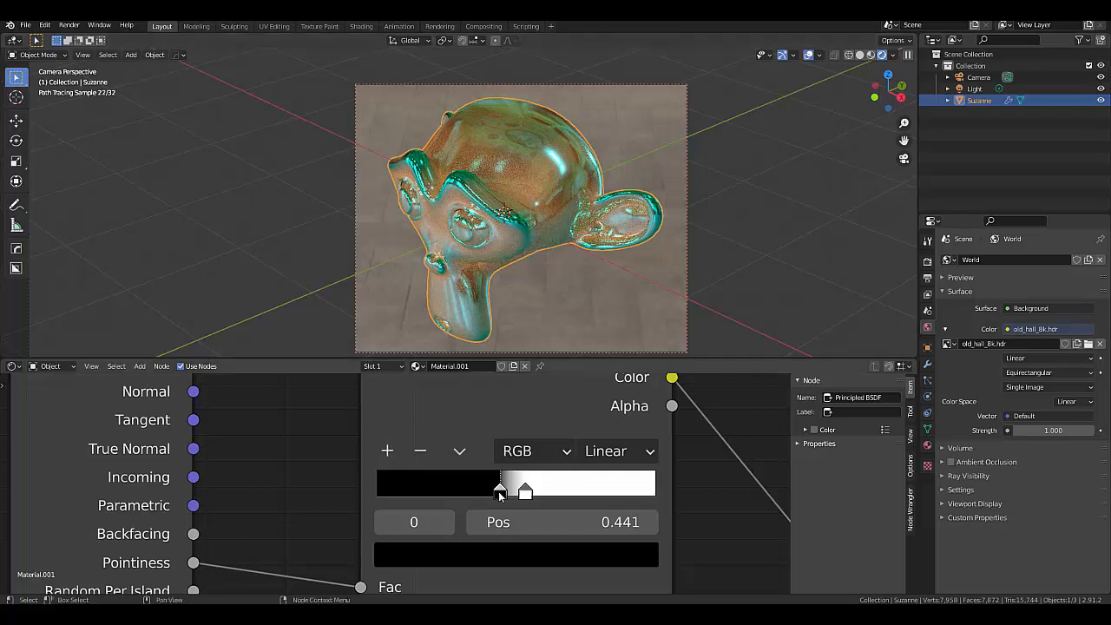
Step: Move the color ramp's black stop to position 0.277
drag(499, 495, 453, 494)
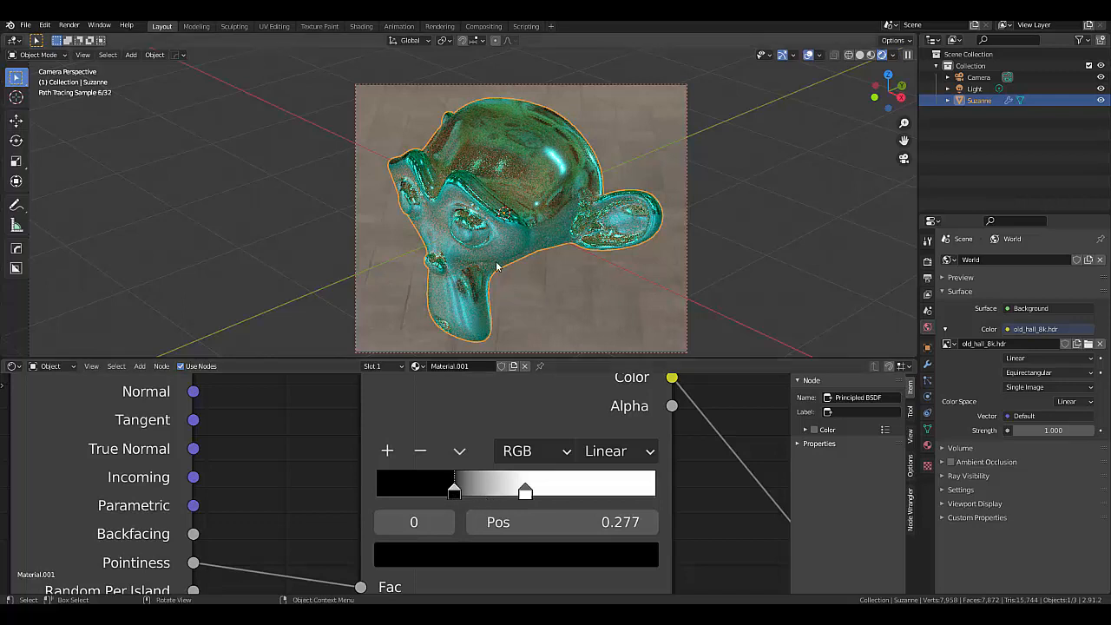
Step: Start a new file with the default scene, discarding the unsaved changes
click(25, 24)
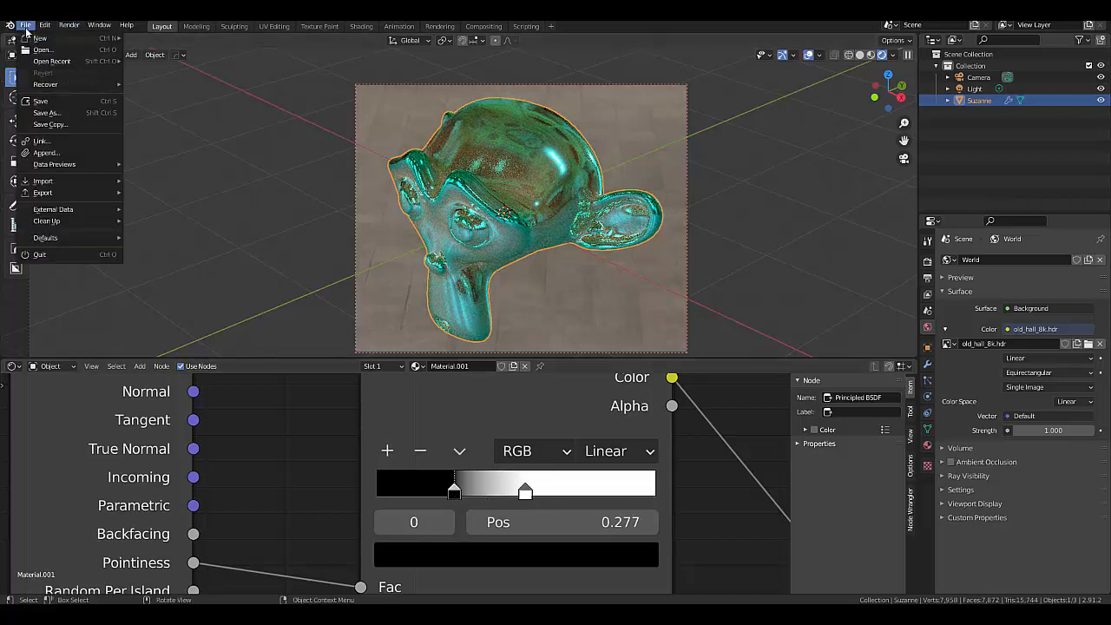
mouse_move(53, 38)
click(146, 39)
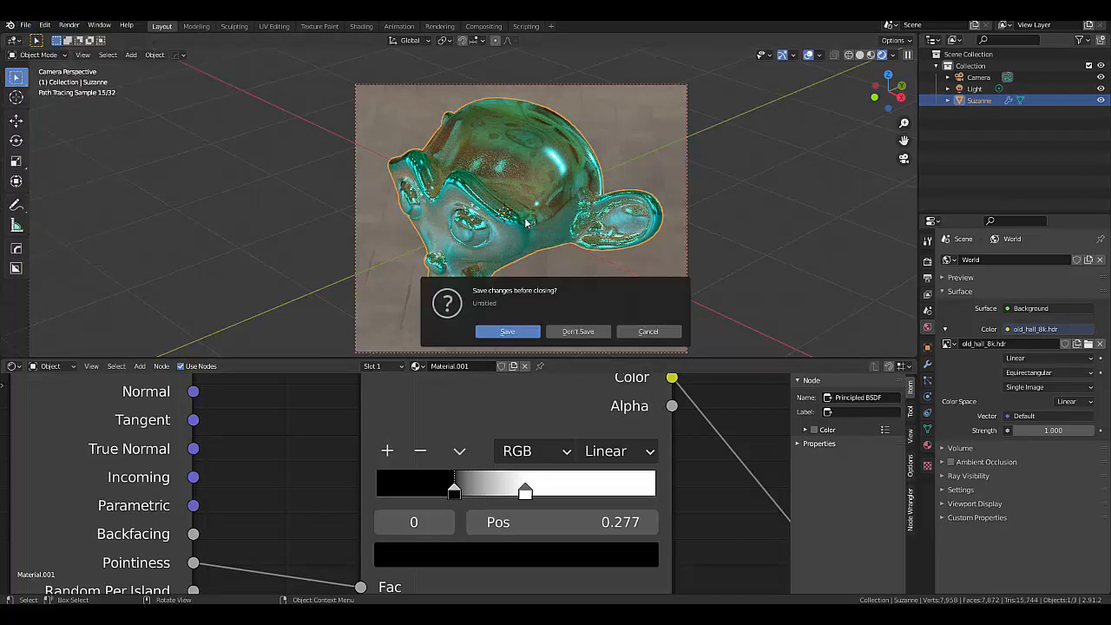
click(575, 332)
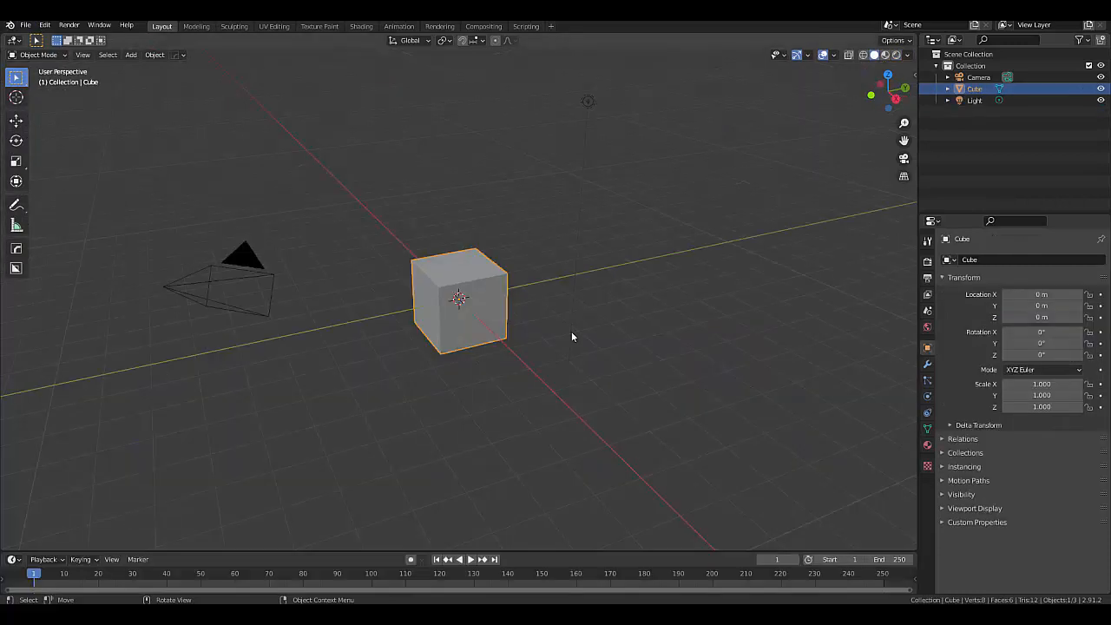
Step: Delete the default cube and add a Monkey mesh in its place
key(x)
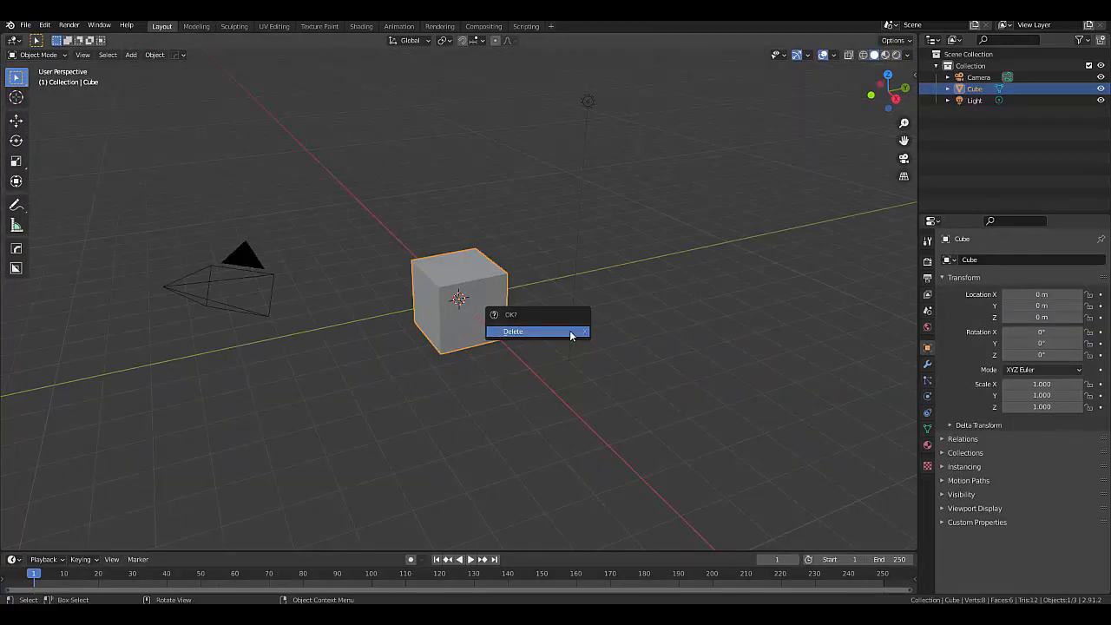
click(571, 332)
key(shift+a)
mouse_move(571, 332)
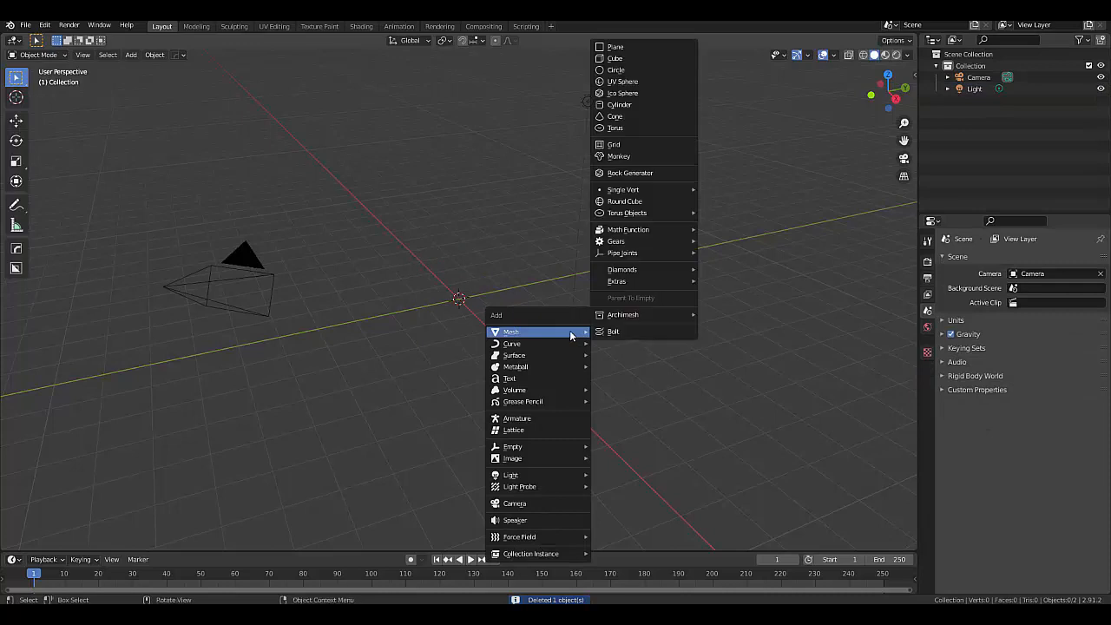
click(642, 158)
Step: Add a Subdivision Surface modifier to the monkey with its viewport level set to 2
click(926, 365)
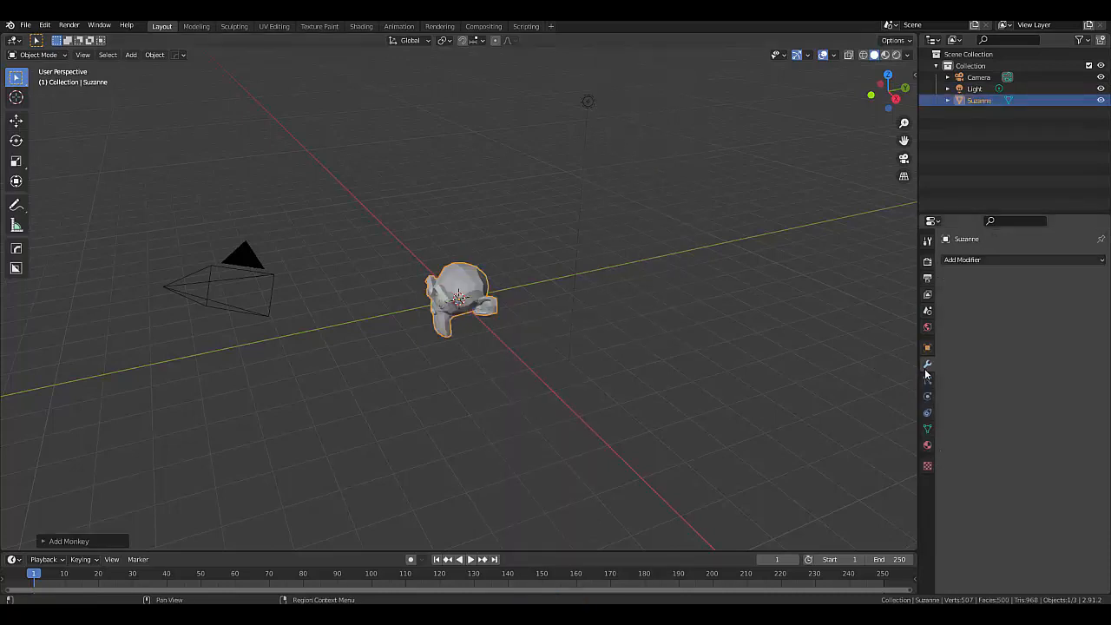
click(972, 261)
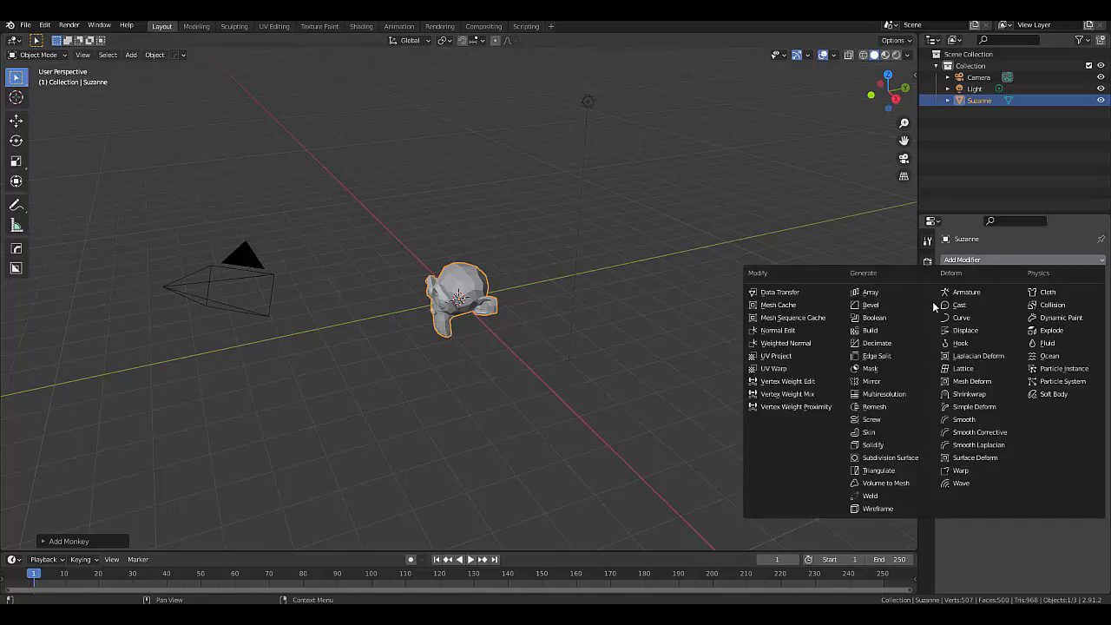
click(898, 459)
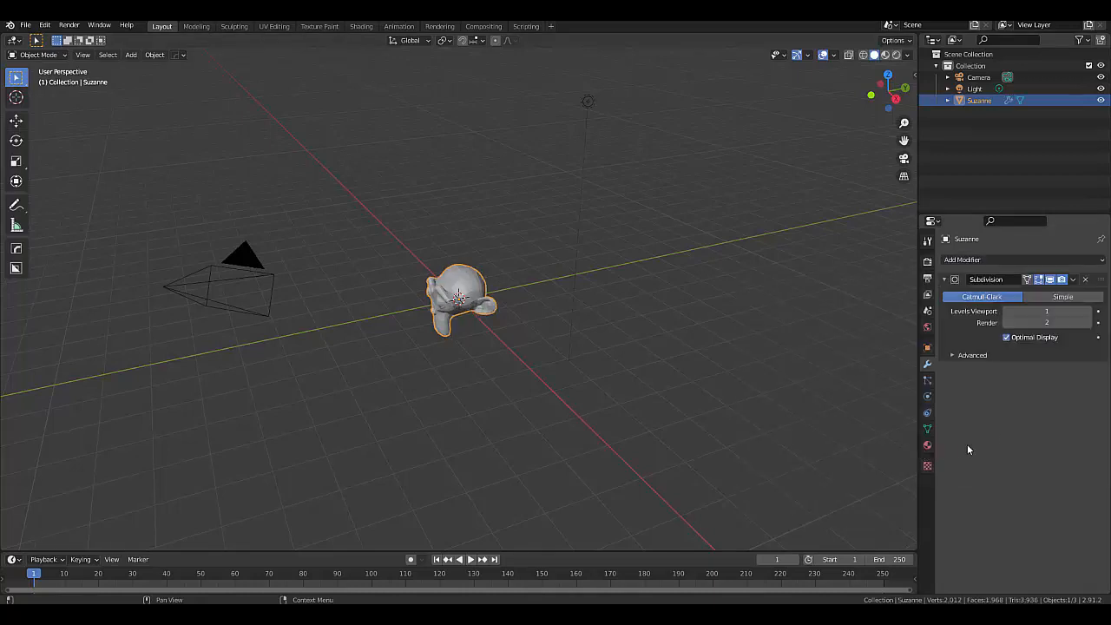
click(1087, 311)
Step: Apply smooth shading to the monkey head
scroll(442, 273, up, 8)
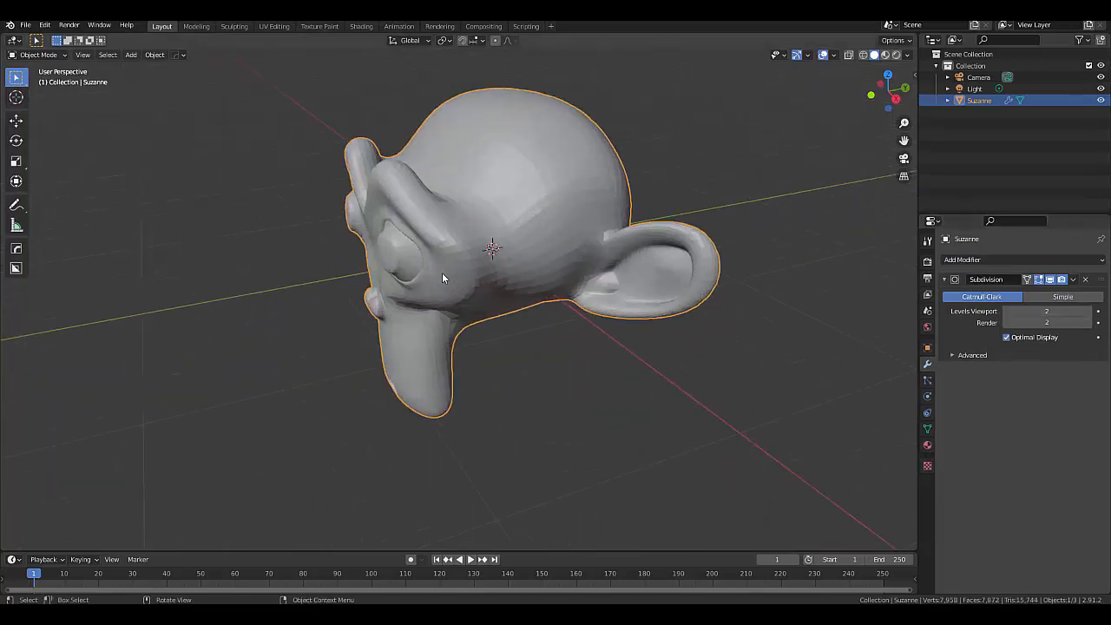
mouse_move(442, 272)
middle_down()
mouse_move(483, 272)
mouse_move(422, 263)
middle_up()
right_click(334, 262)
click(334, 263)
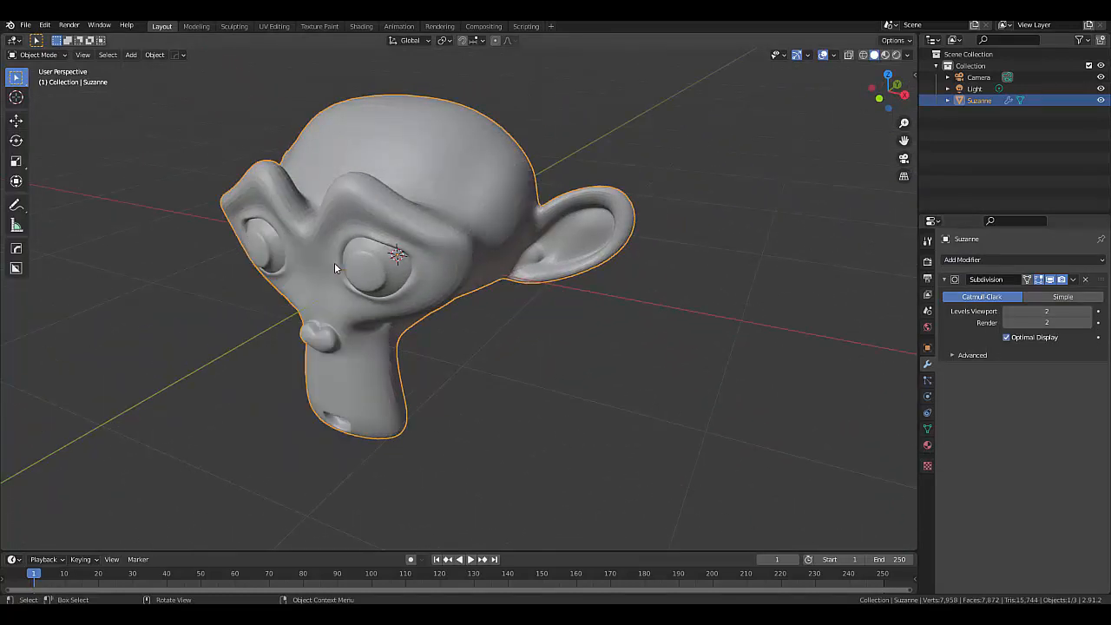
Step: Switch the 3D viewport to the camera view
scroll(335, 262, down, 5)
middle_drag(334, 262, 611, 252)
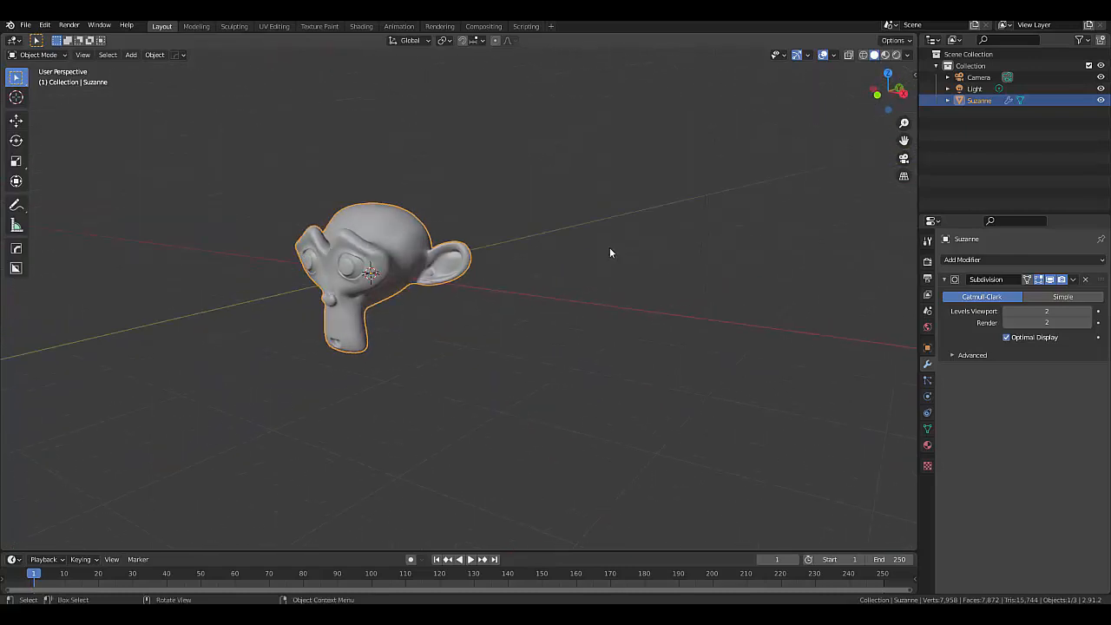
click(904, 160)
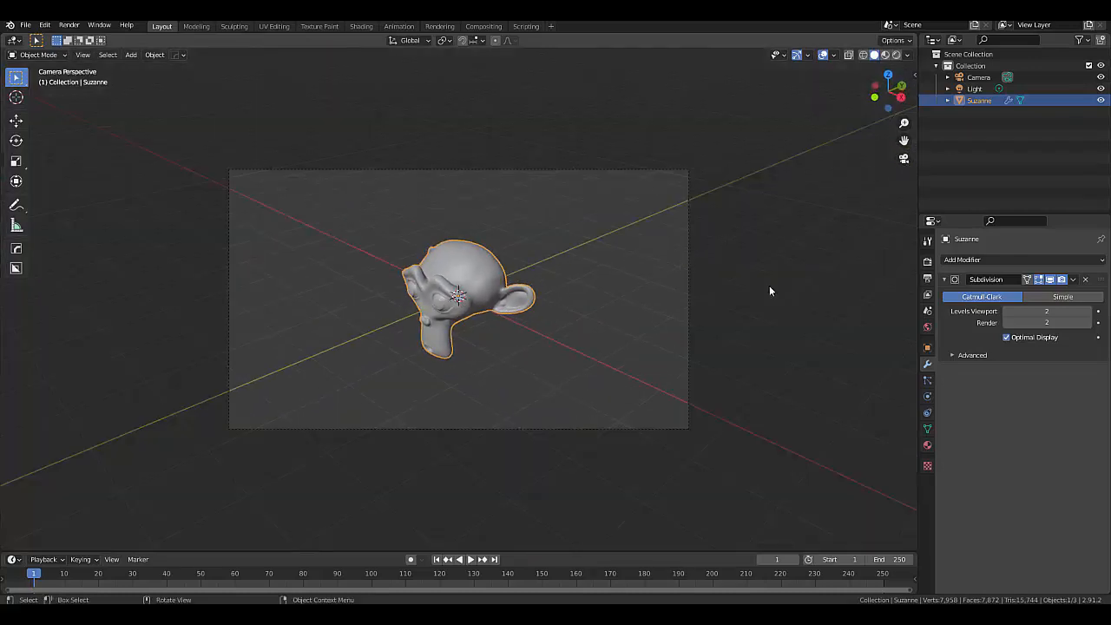
Step: Turn the timeline area into an enlarged Shader Editor and create a new material for the monkey
click(928, 445)
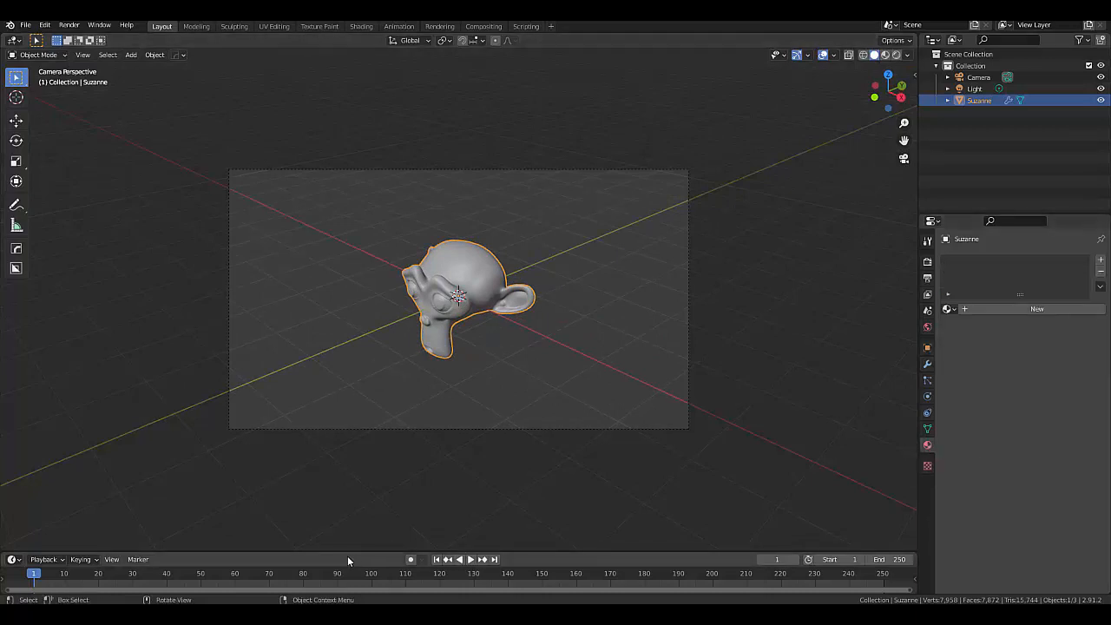
drag(343, 553, 334, 356)
click(13, 363)
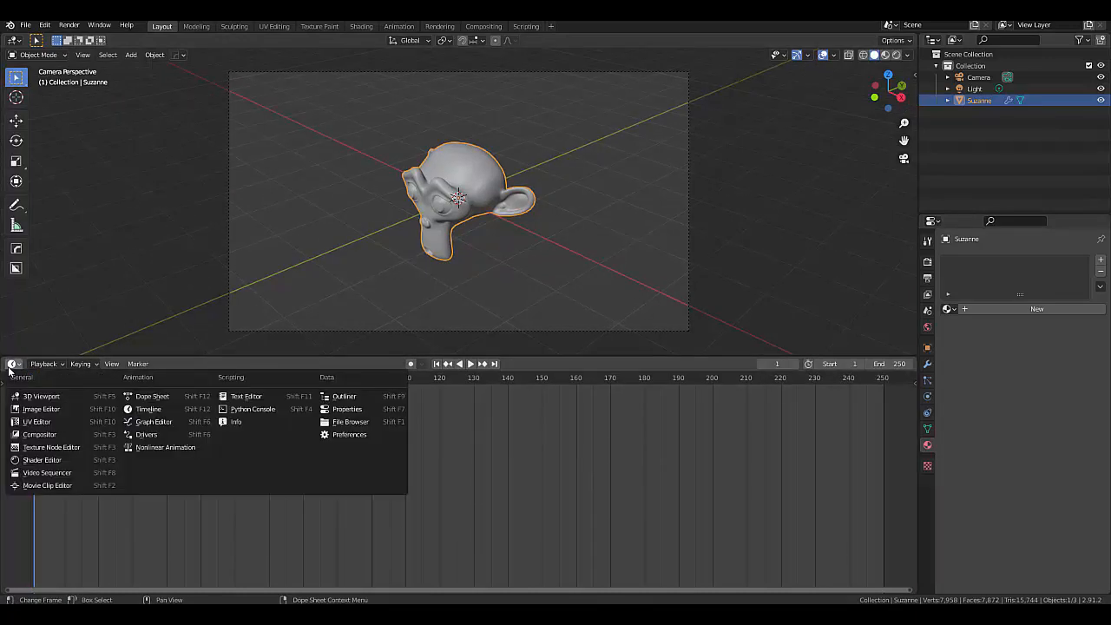
click(49, 462)
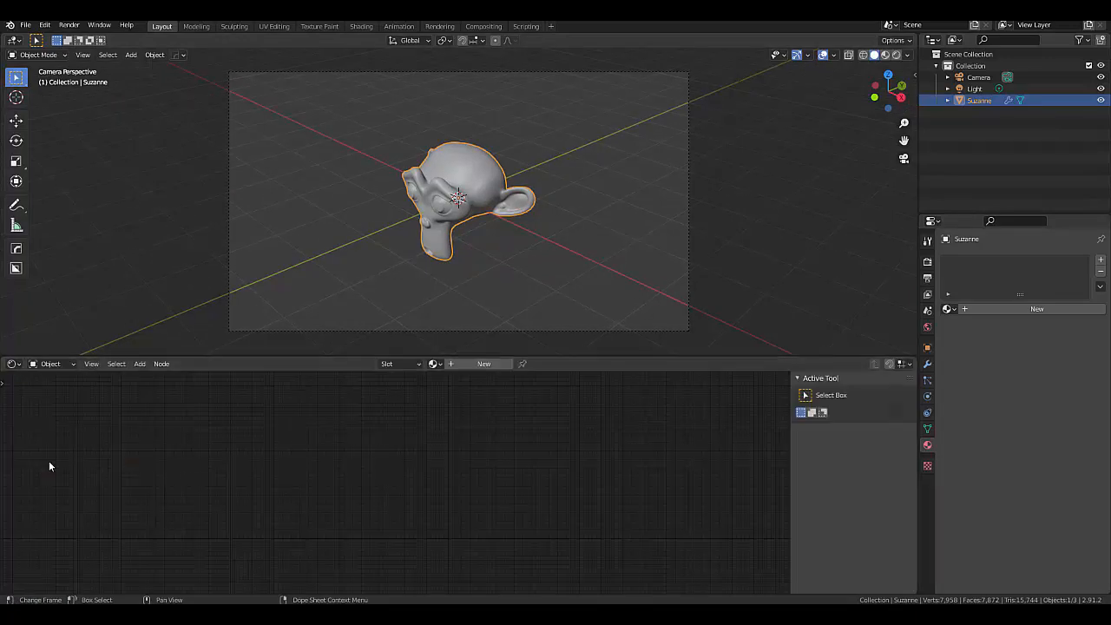
click(483, 364)
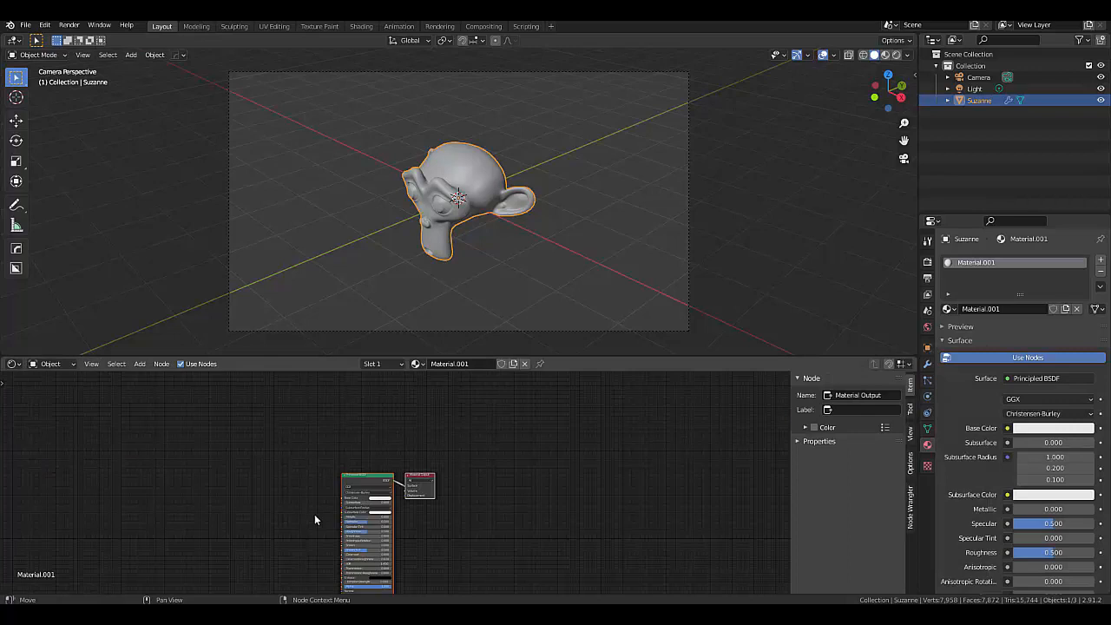
Step: Delete the Principled BSDF node from the monkey's new material
scroll(314, 514, up, 1)
click(363, 470)
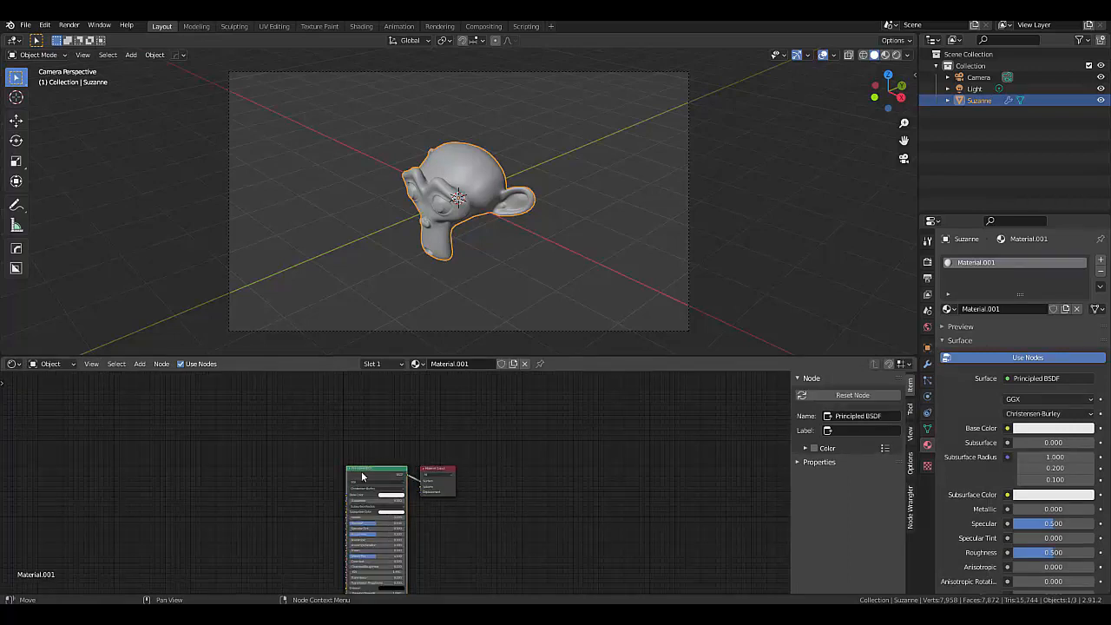
key(x)
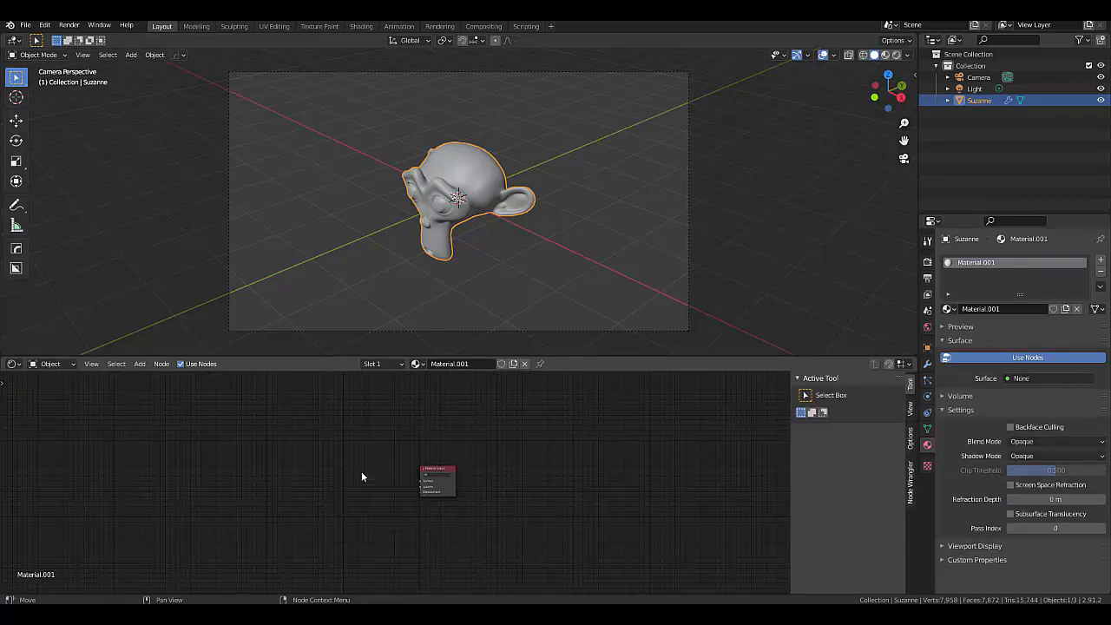
Step: Add a Mix Shader node and connect its output to the Surface input of the Material Output
key(shift+a)
mouse_move(334, 512)
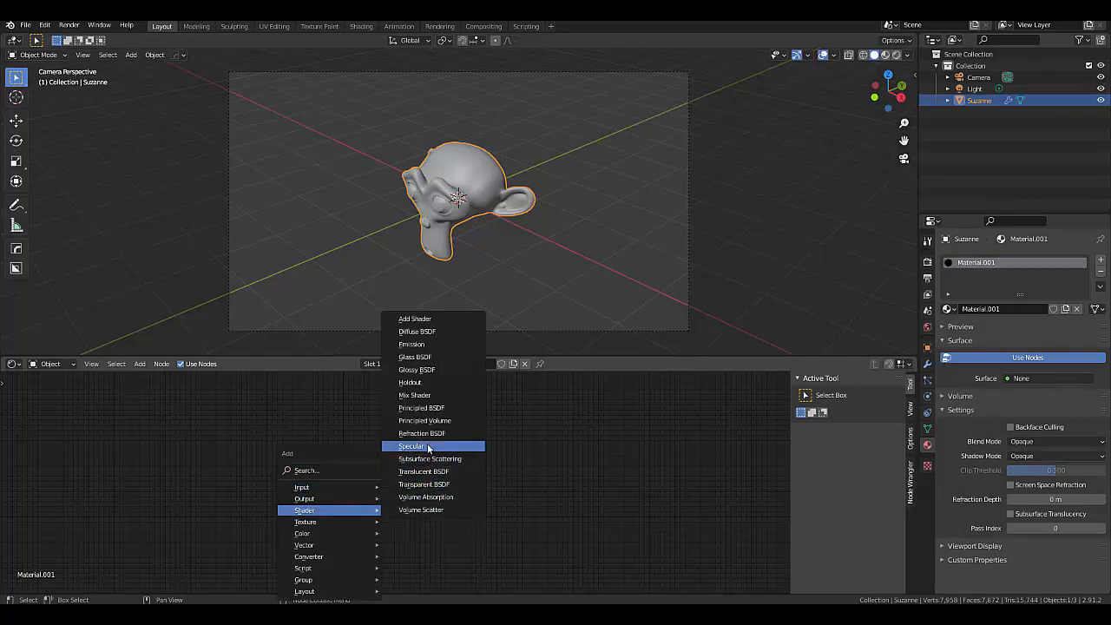
click(415, 395)
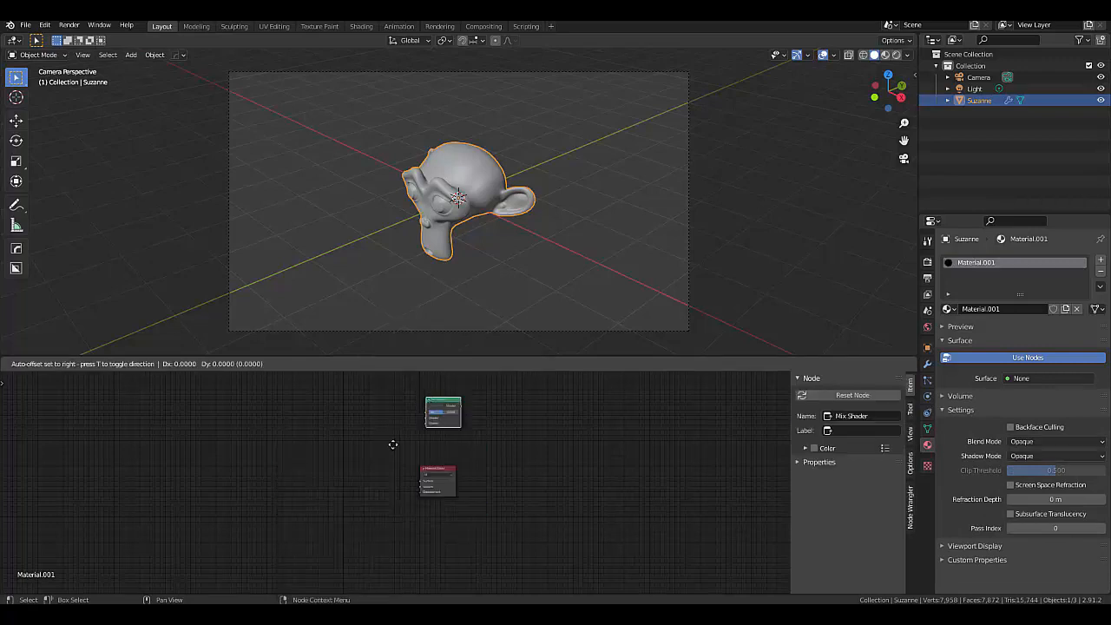
click(330, 507)
scroll(405, 492, up, 5)
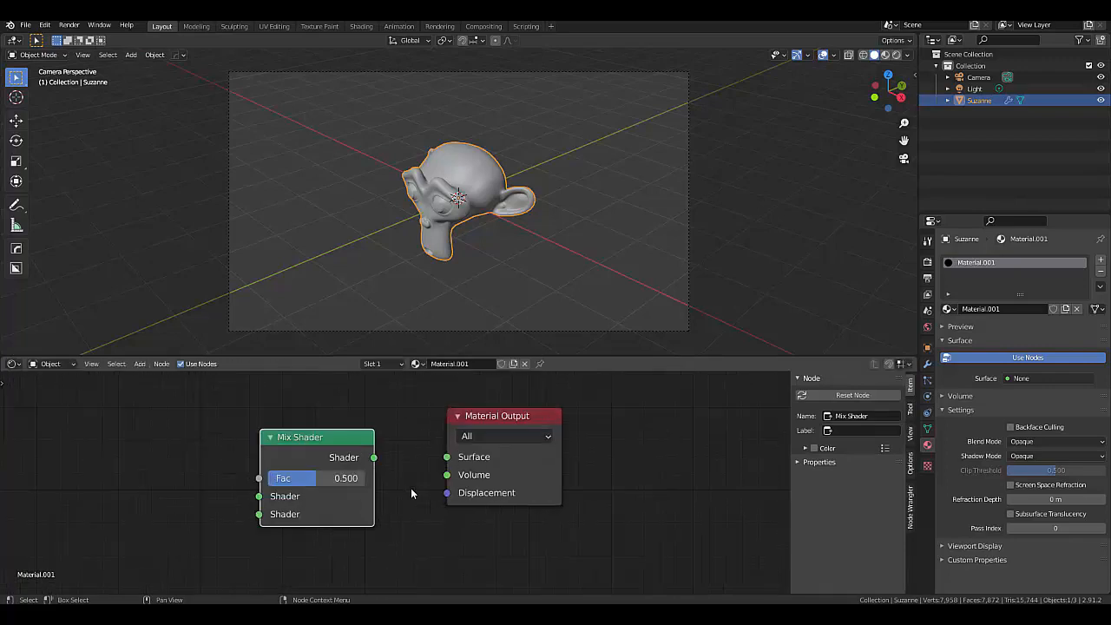
scroll(401, 450, up, 3)
drag(355, 461, 465, 461)
Step: Add a Principled Volume node and connect its Volume output to the second shader input of the Mix Shader
scroll(423, 511, down, 5)
scroll(245, 560, up, 2)
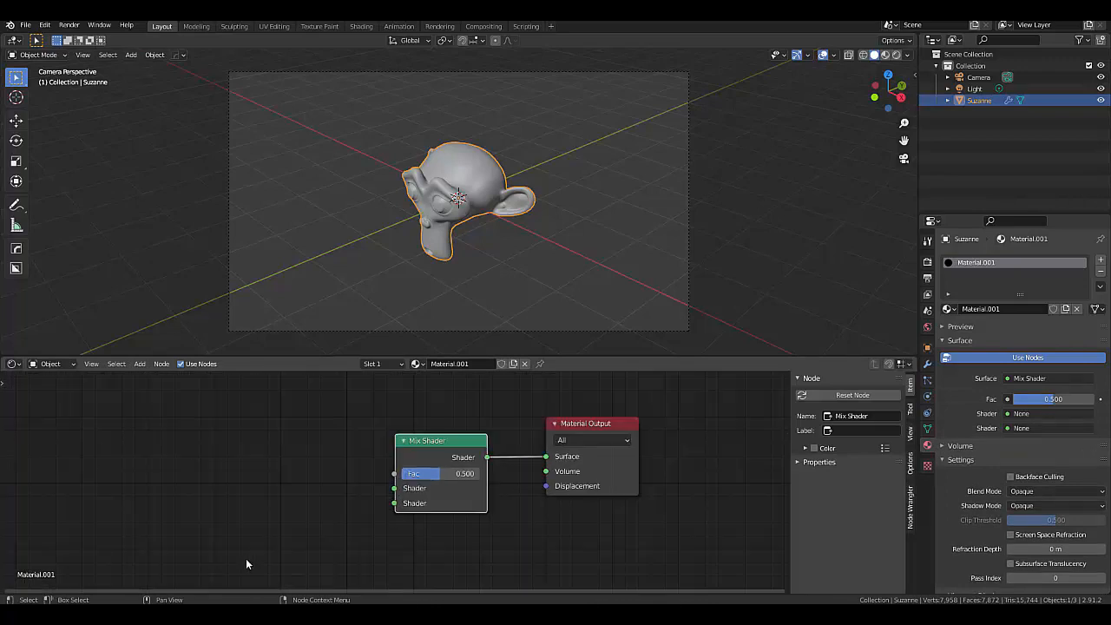
scroll(245, 564, up, 2)
key(shift+a)
mouse_move(296, 477)
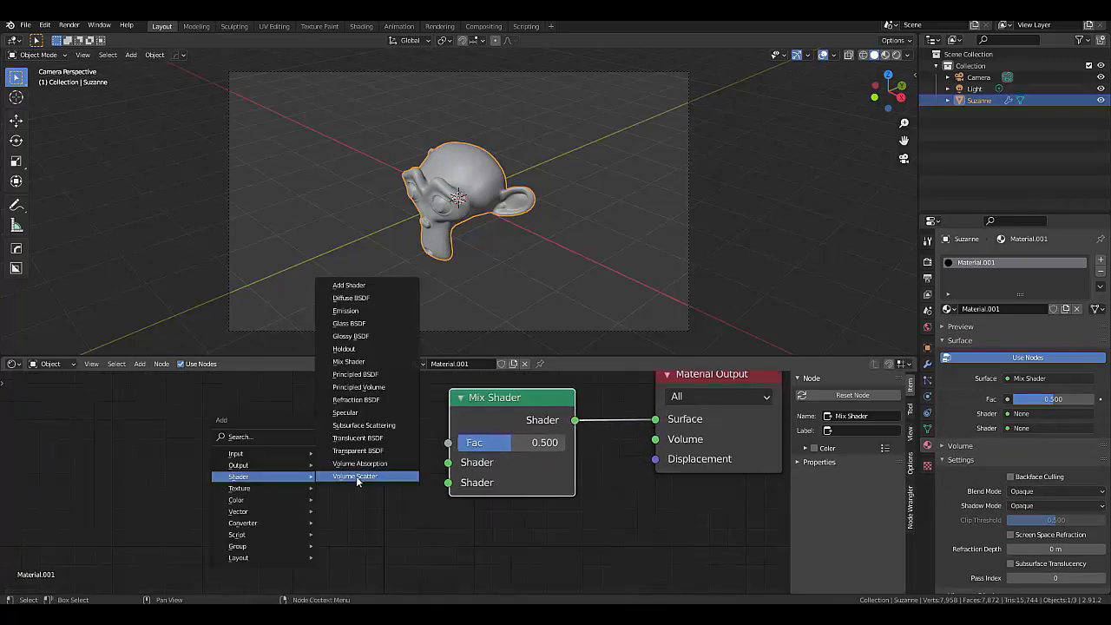
click(358, 386)
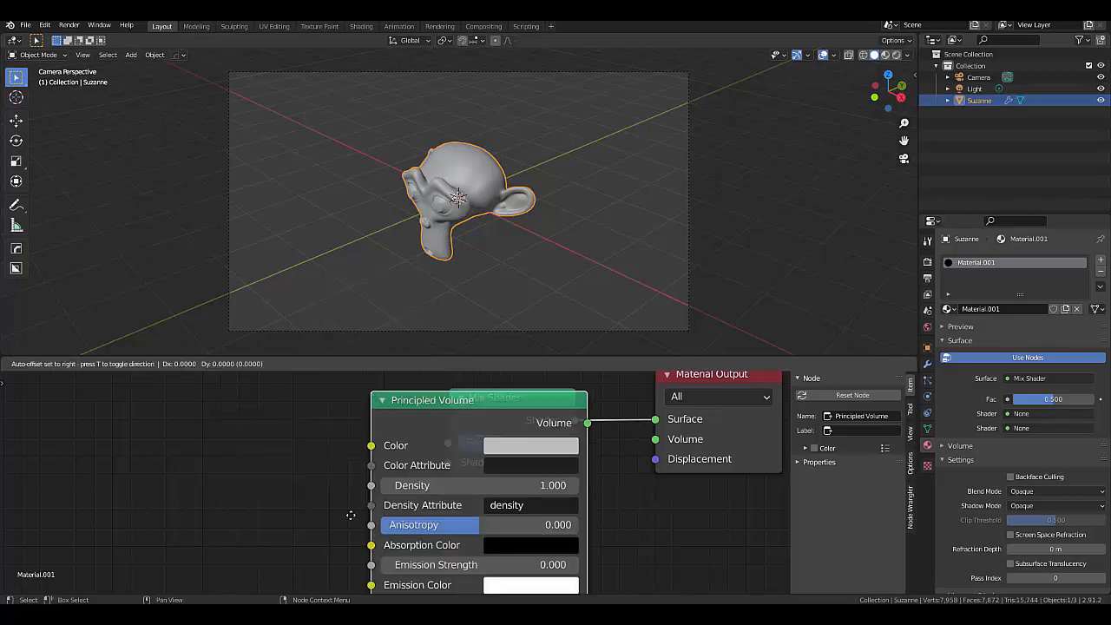
click(141, 512)
drag(382, 552, 445, 488)
Step: Add a Glossy BSDF linked to the Mix Shader's first shader input, and move the Mix Shader higher in the node layout
key(shift+a)
mouse_move(261, 466)
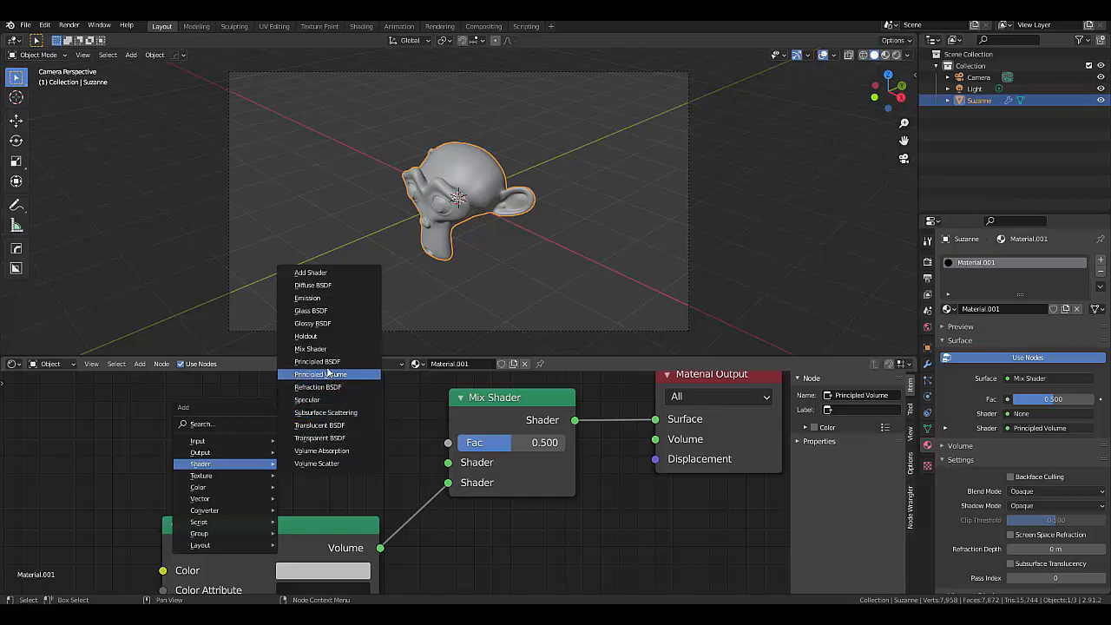
click(310, 323)
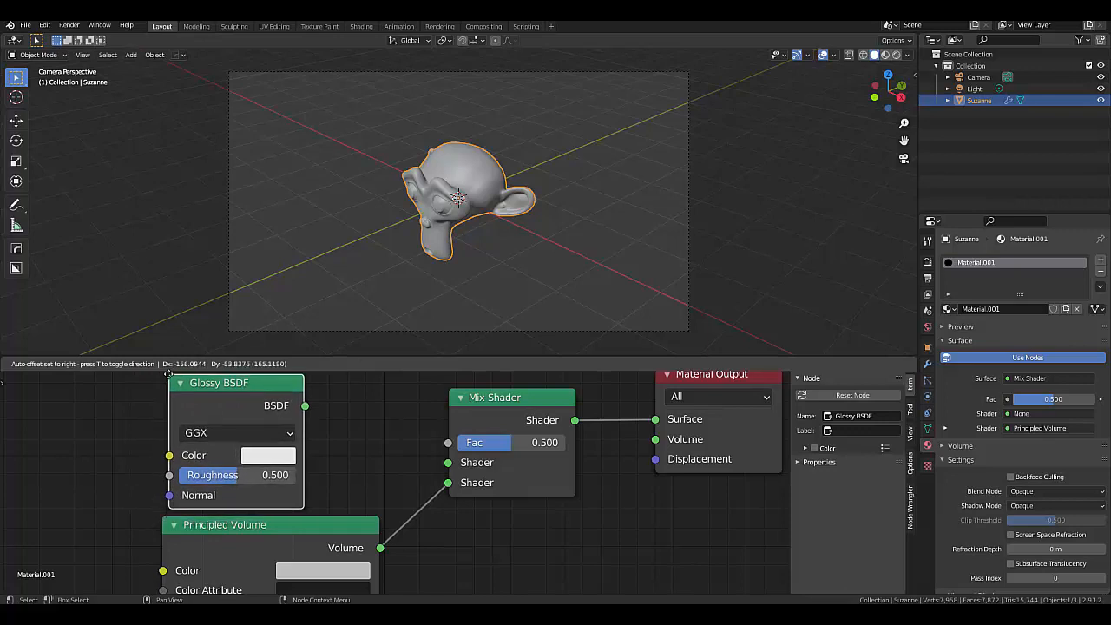
click(170, 373)
drag(305, 405, 448, 462)
scroll(479, 549, down, 4)
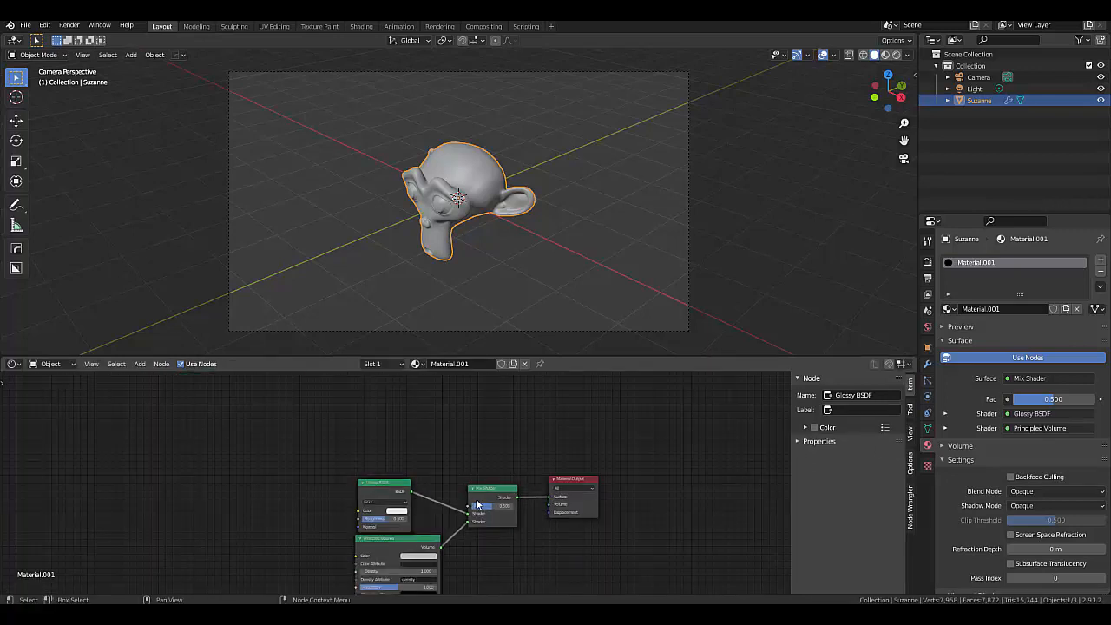
drag(480, 497, 471, 432)
Step: Set the Principled Volume color to a dark orange with about H 0.086, S 0.815 and V 0.563
scroll(404, 555, up, 2)
scroll(403, 556, up, 1)
click(406, 554)
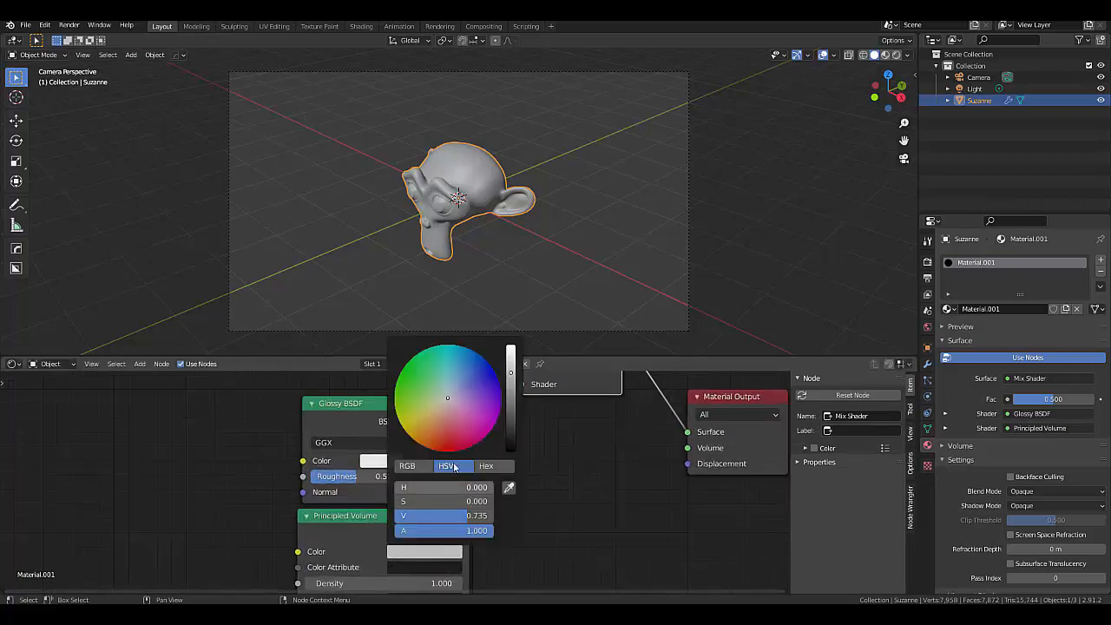
click(424, 435)
click(512, 396)
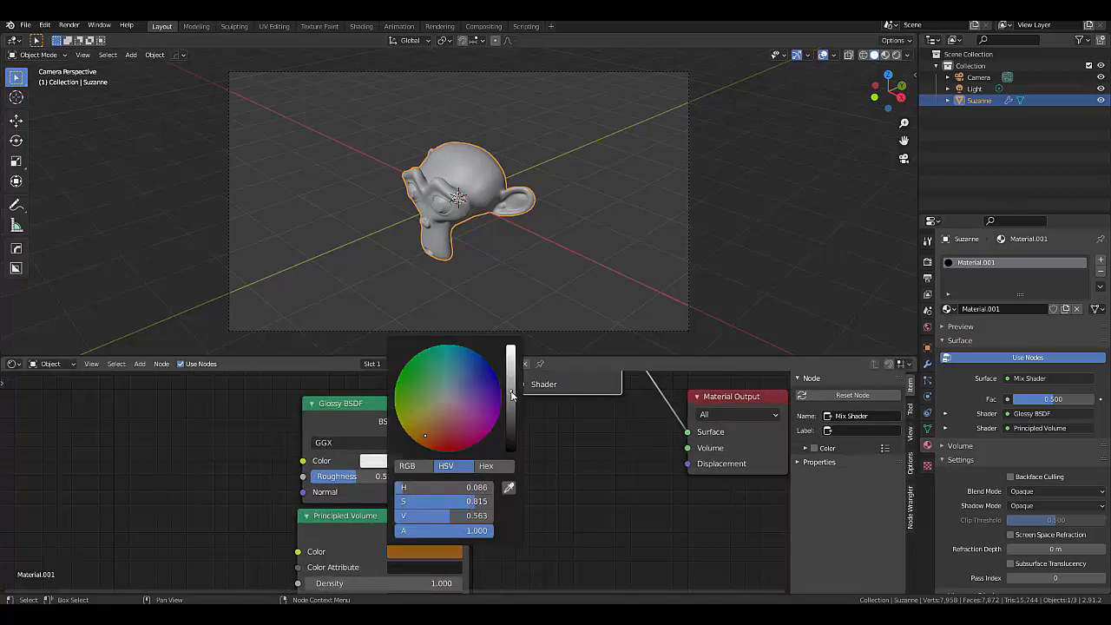
scroll(338, 486, up, 1)
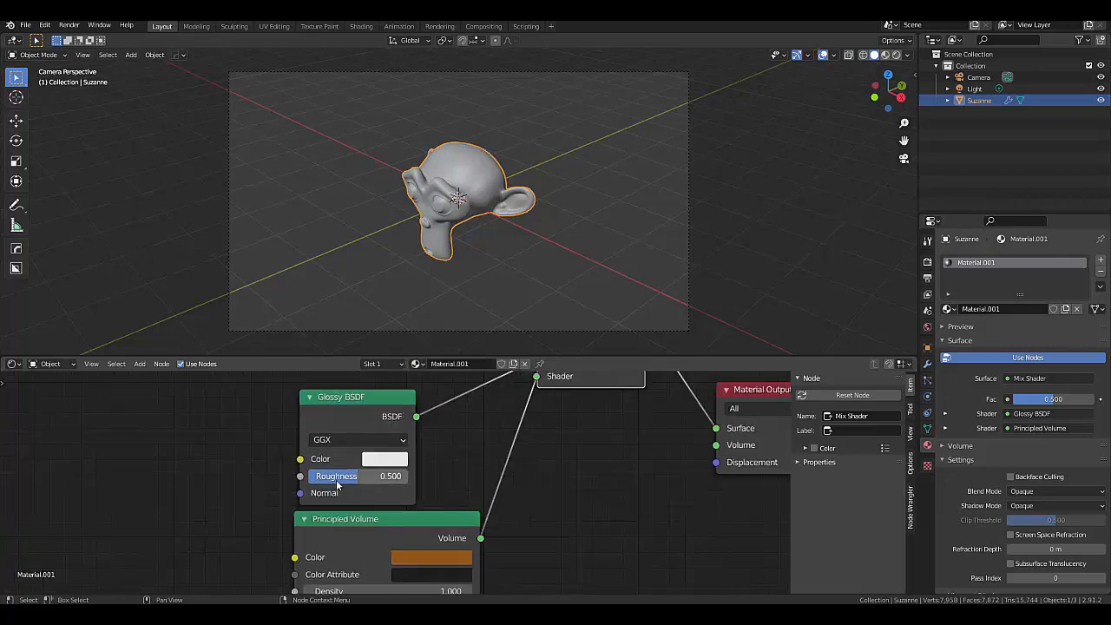
scroll(359, 498, down, 3)
scroll(389, 458, up, 1)
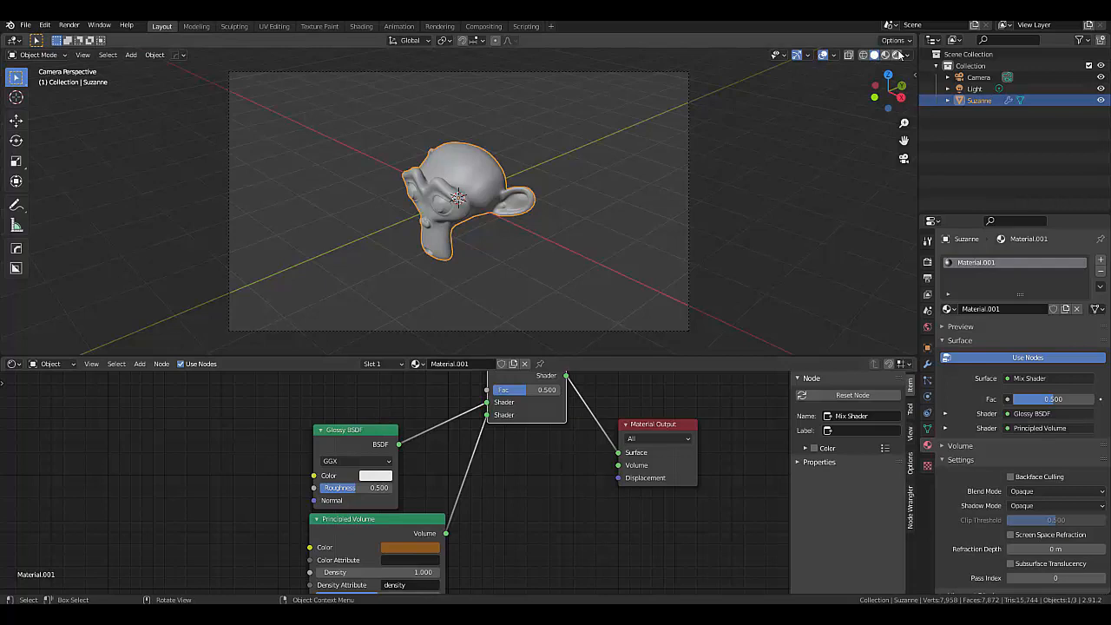
Step: Switch the viewport to rendered shading and set the render engine to Cycles
click(897, 55)
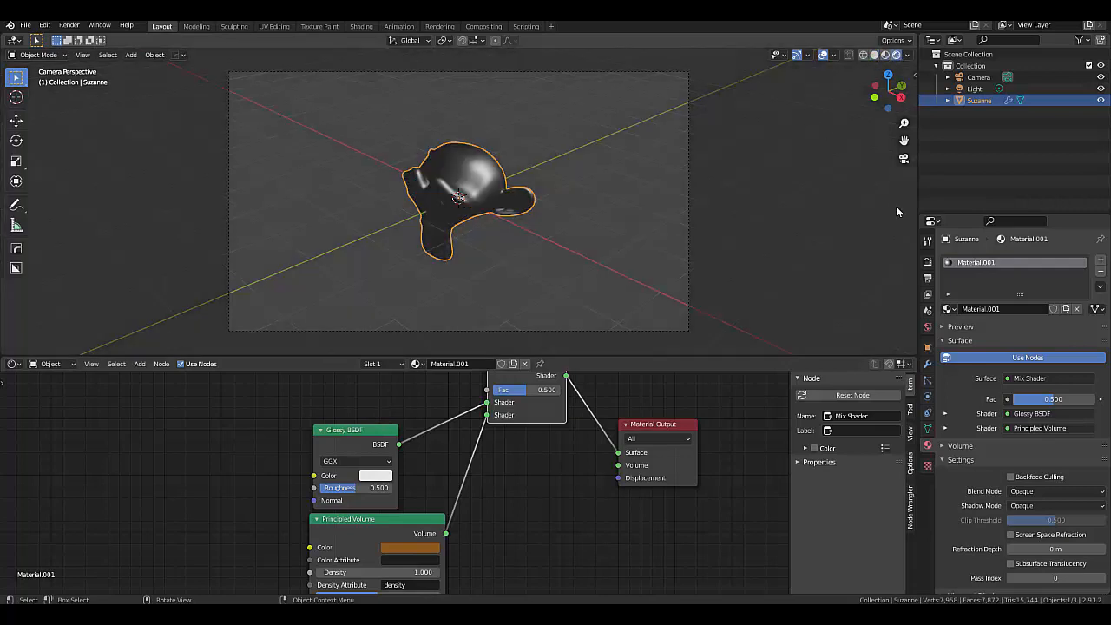
click(929, 262)
click(1034, 261)
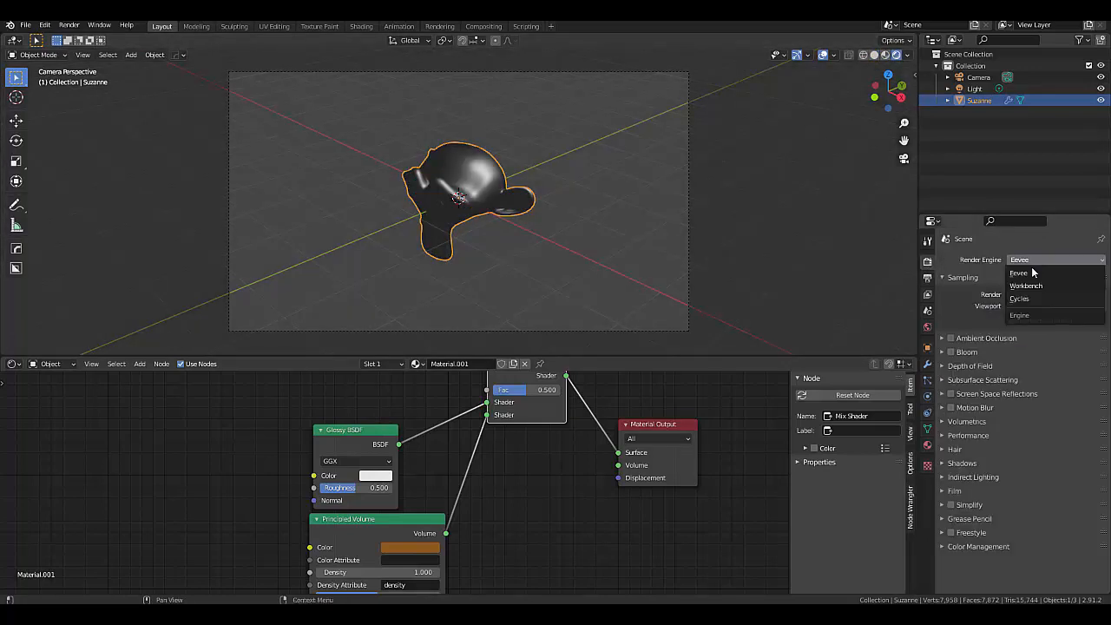
click(1028, 294)
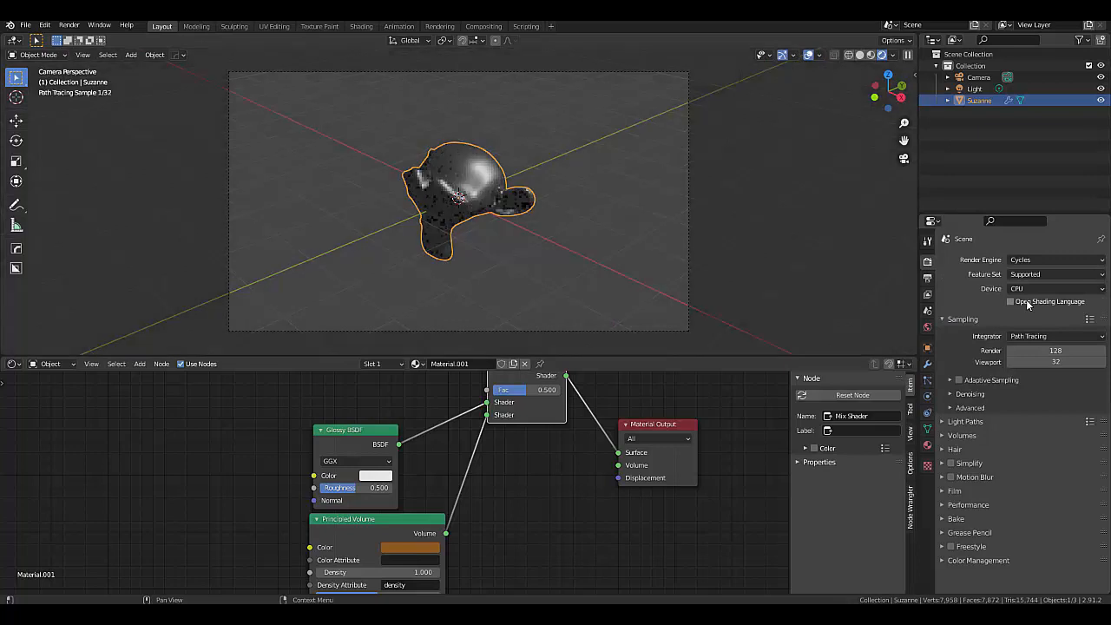
Step: Assign an Environment Texture to the world's background surface color
click(927, 327)
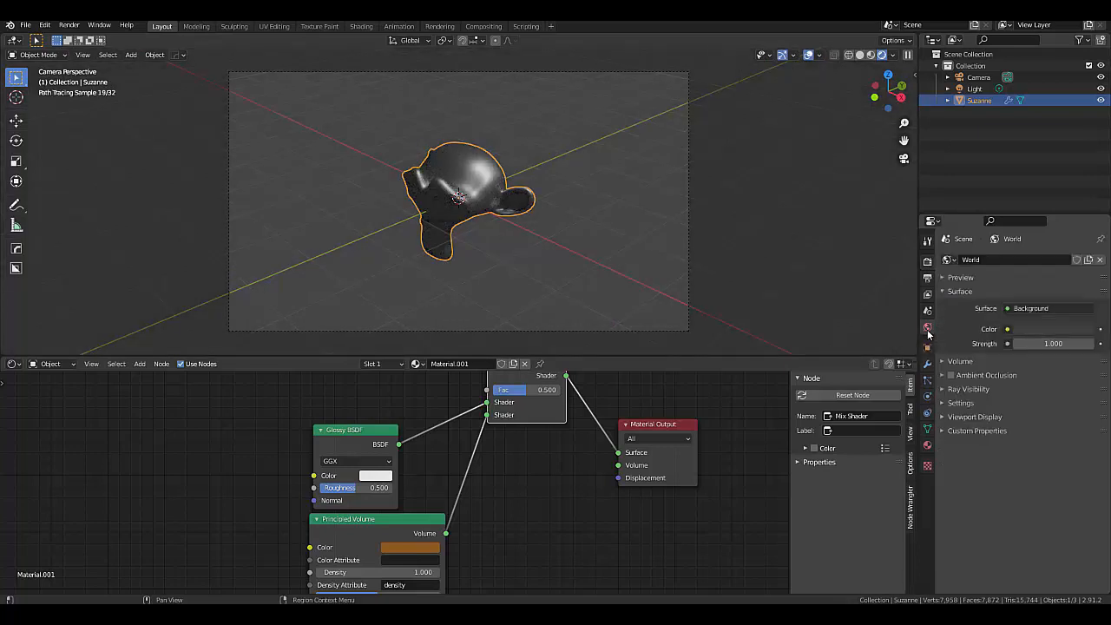
click(1008, 330)
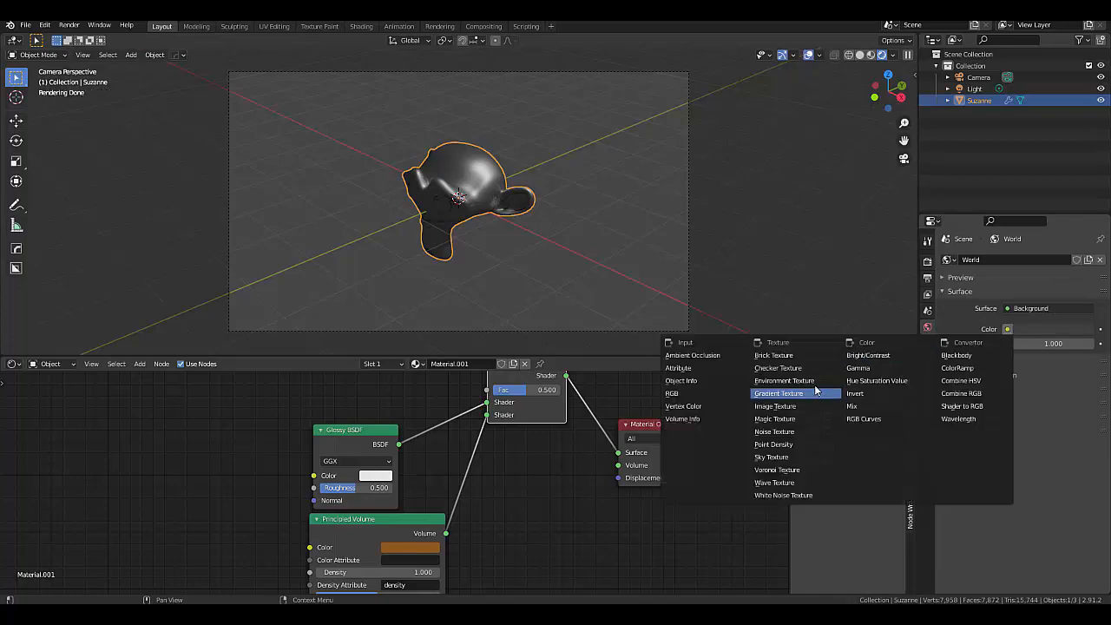
click(784, 380)
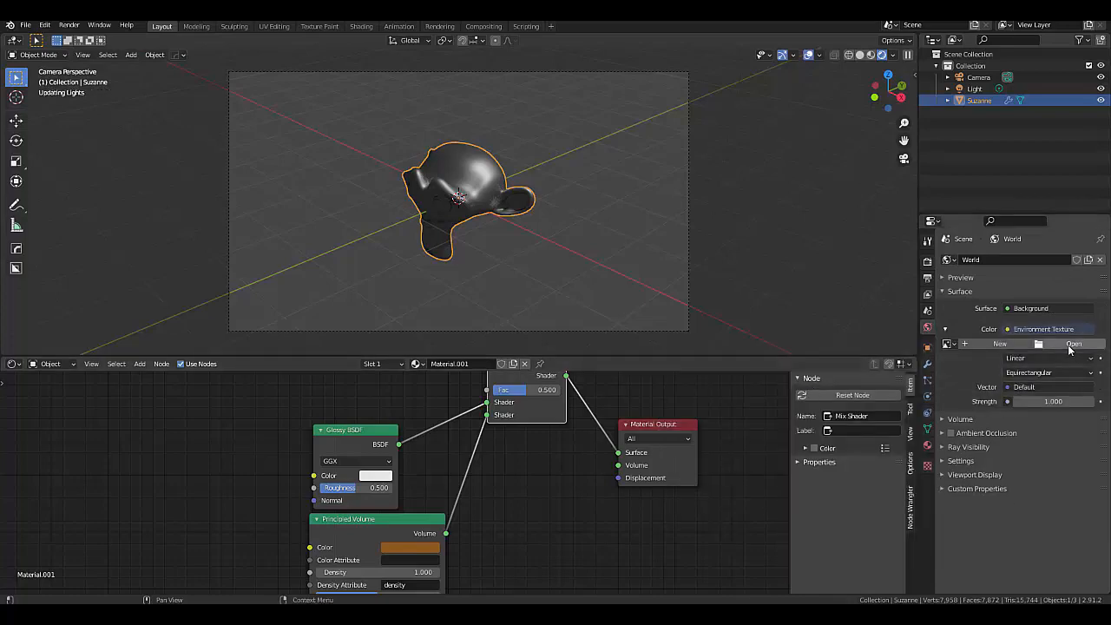
Step: Load old_hall_8k.hdr from the Downloads folder as the world's environment image
click(1073, 344)
click(314, 290)
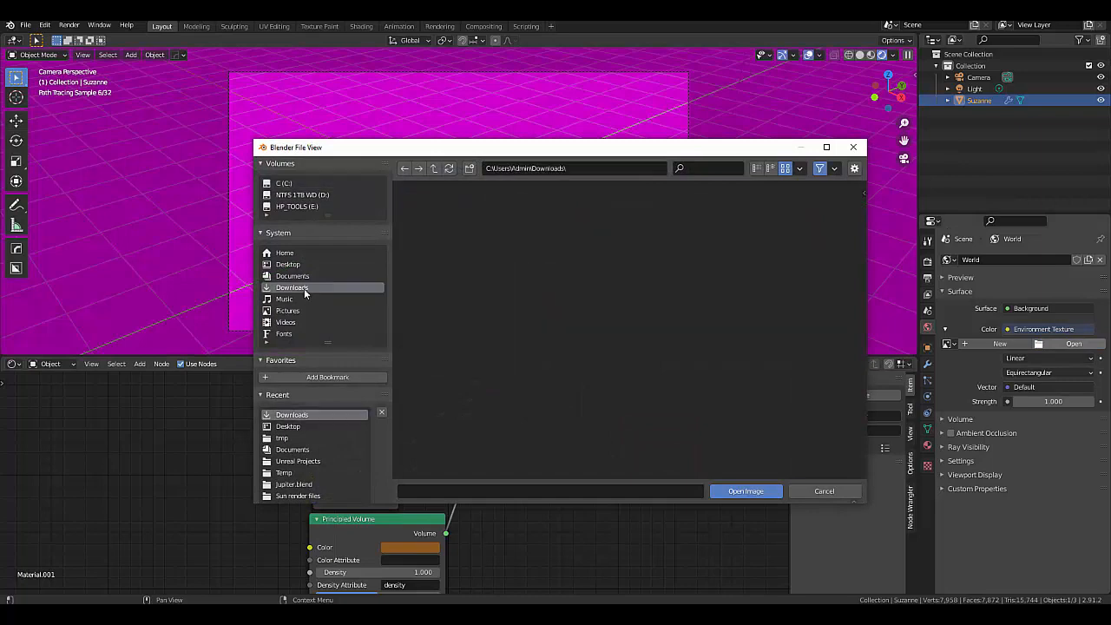
scroll(668, 362, down, 5)
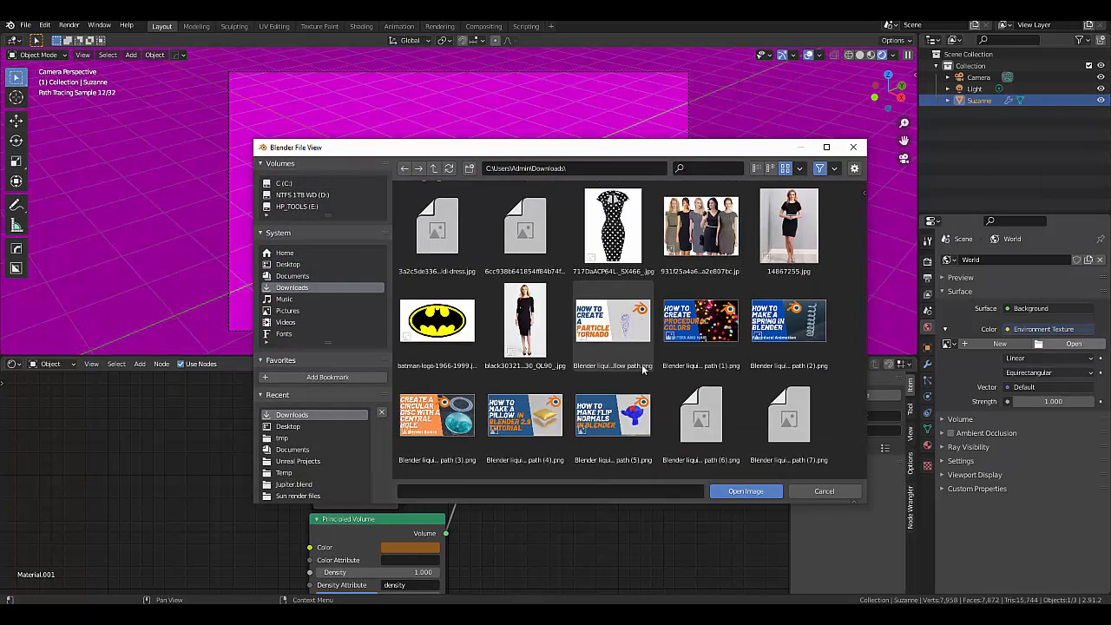
scroll(643, 370, down, 10)
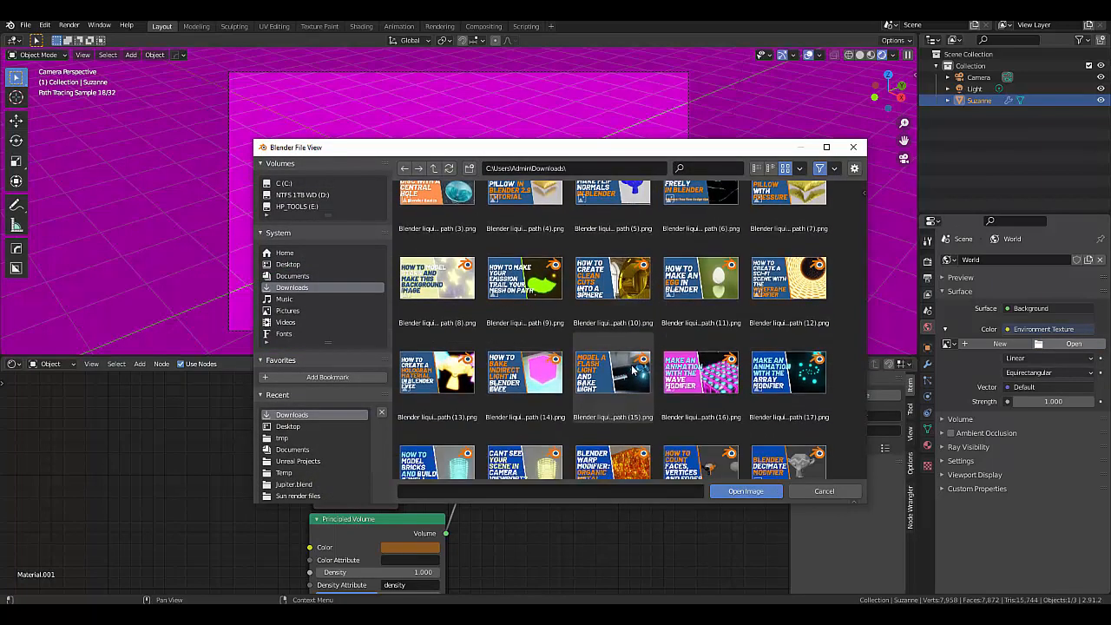
scroll(635, 369, down, 2)
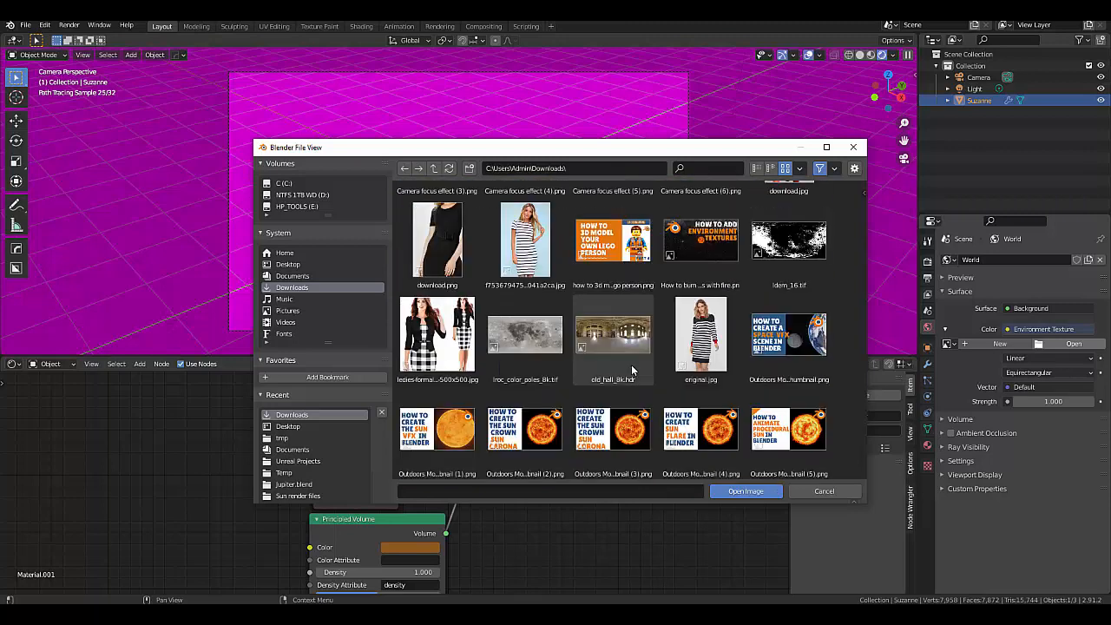
click(623, 346)
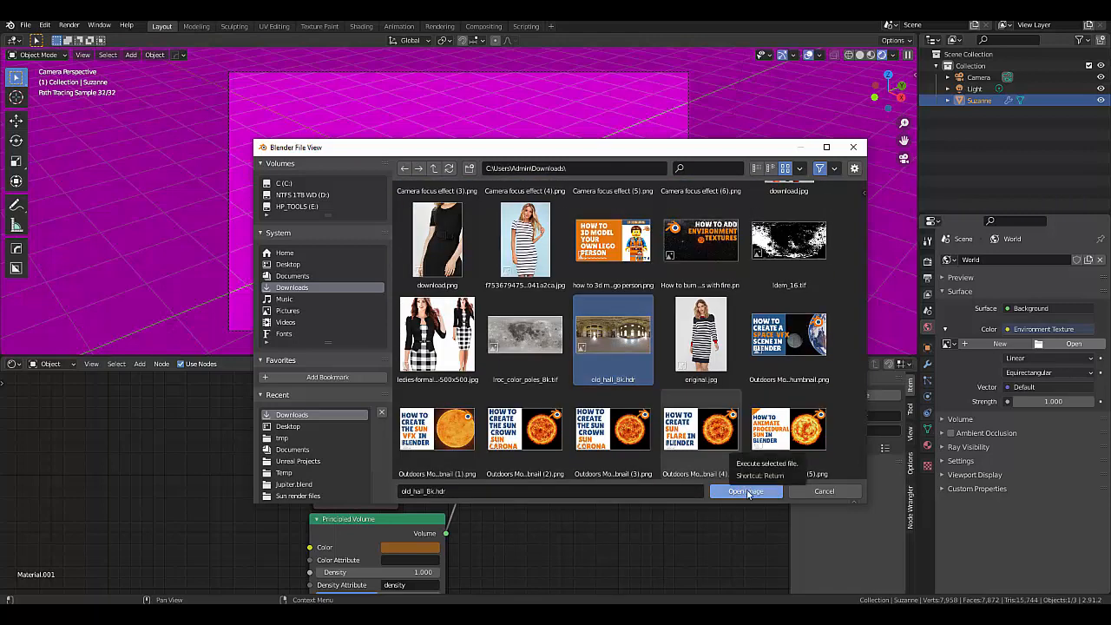
click(747, 492)
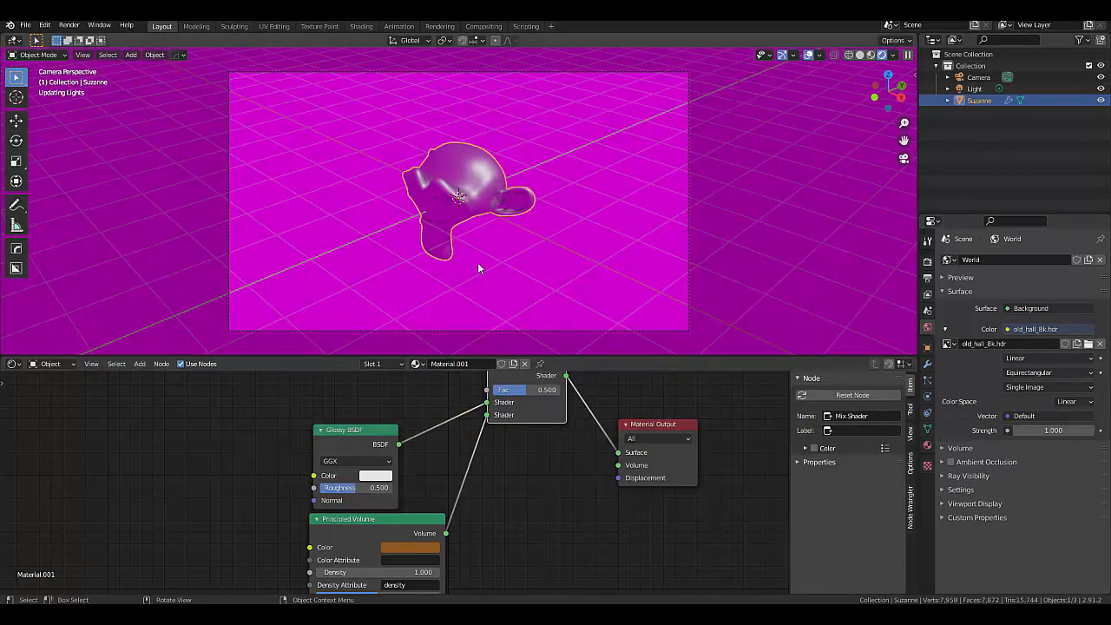
Step: Deselect Suzanne and limit the camera view's rendered preview to a rectangular render region around the monkey head
click(412, 267)
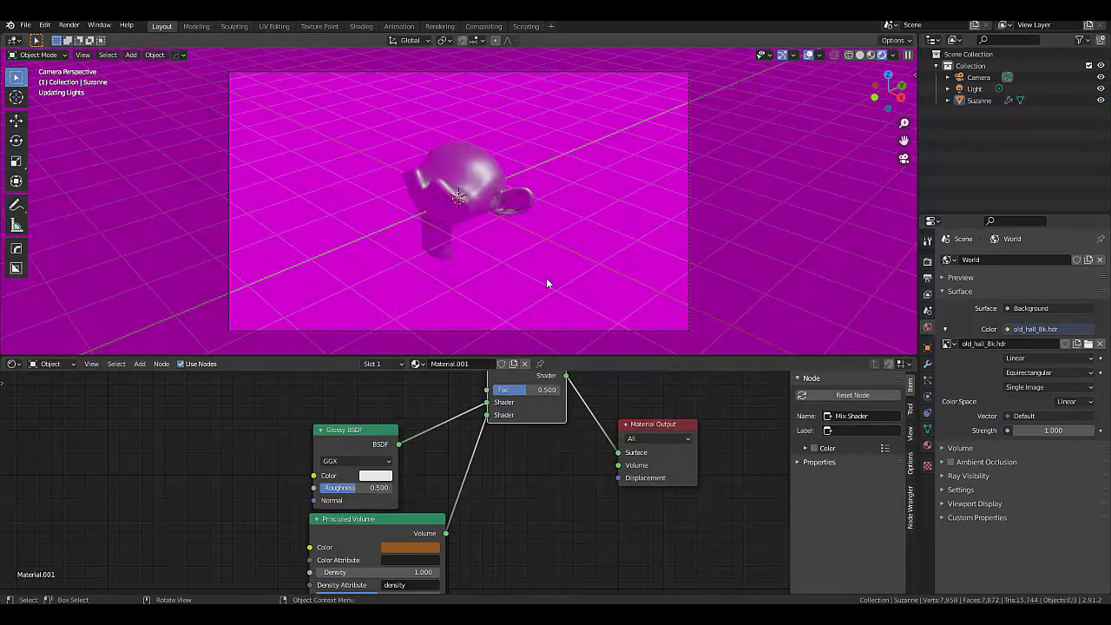
scroll(548, 279, down, 3)
scroll(553, 279, up, 4)
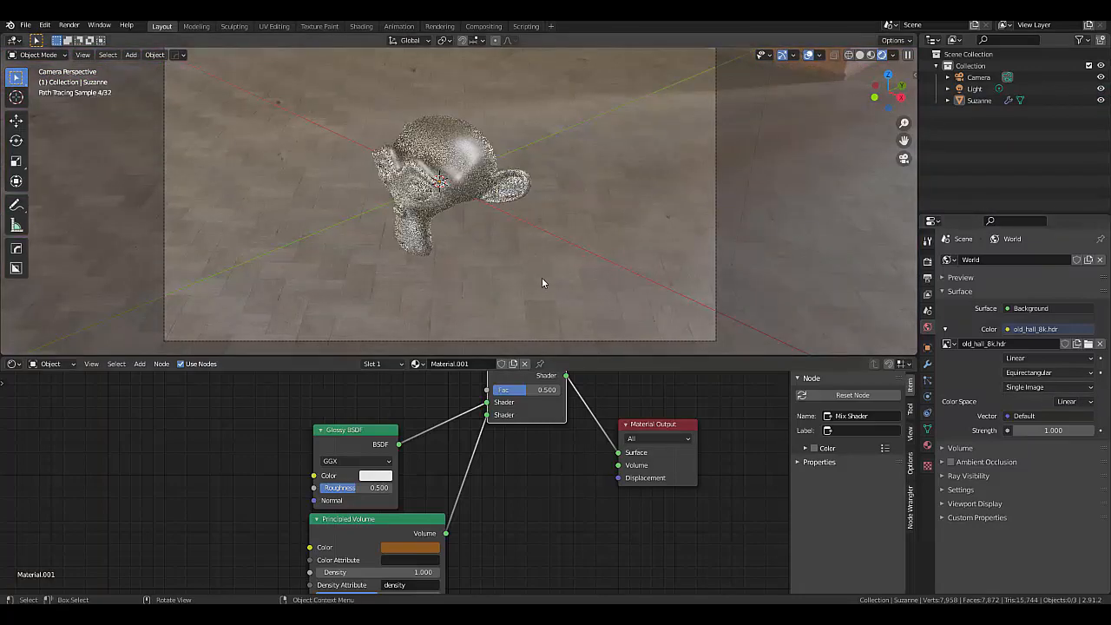
middle_drag(541, 283, 844, 274)
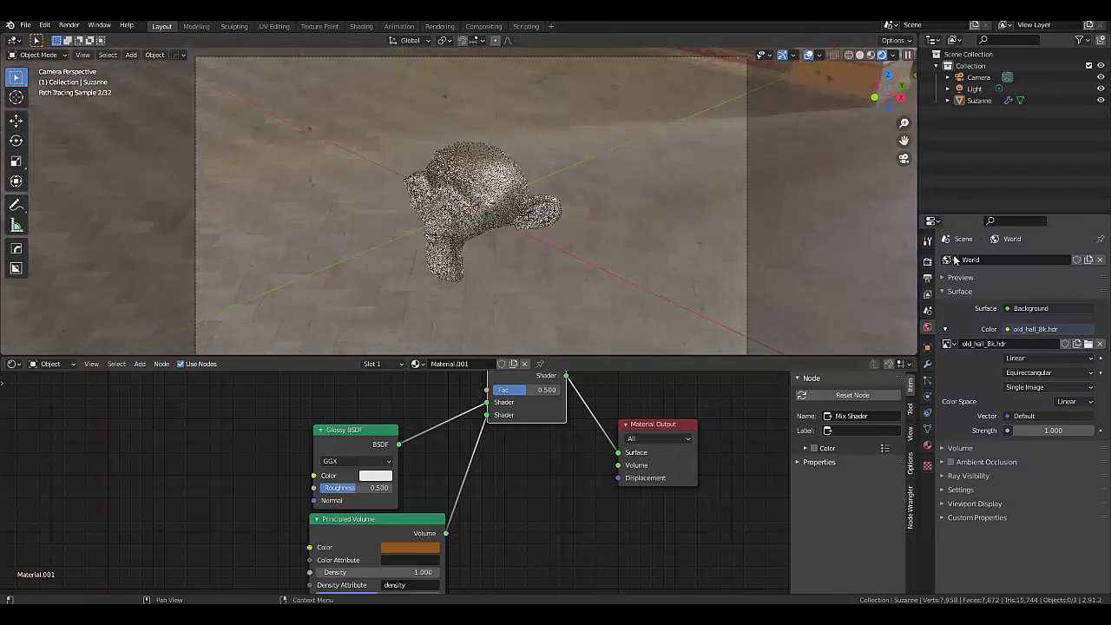
click(927, 261)
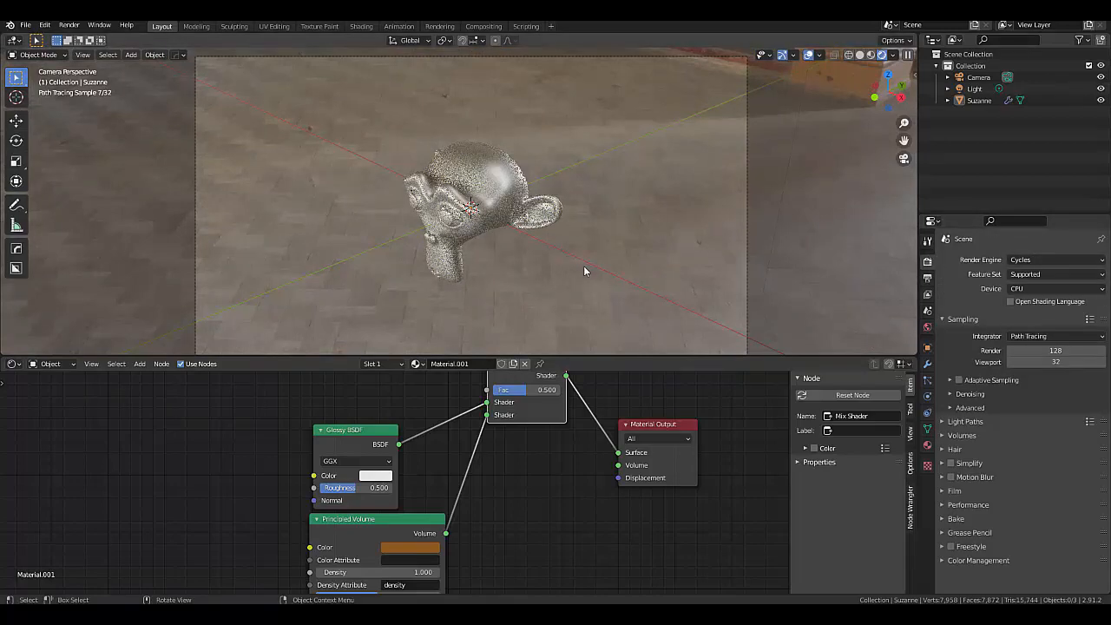
scroll(584, 266, down, 2)
scroll(512, 211, up, 4)
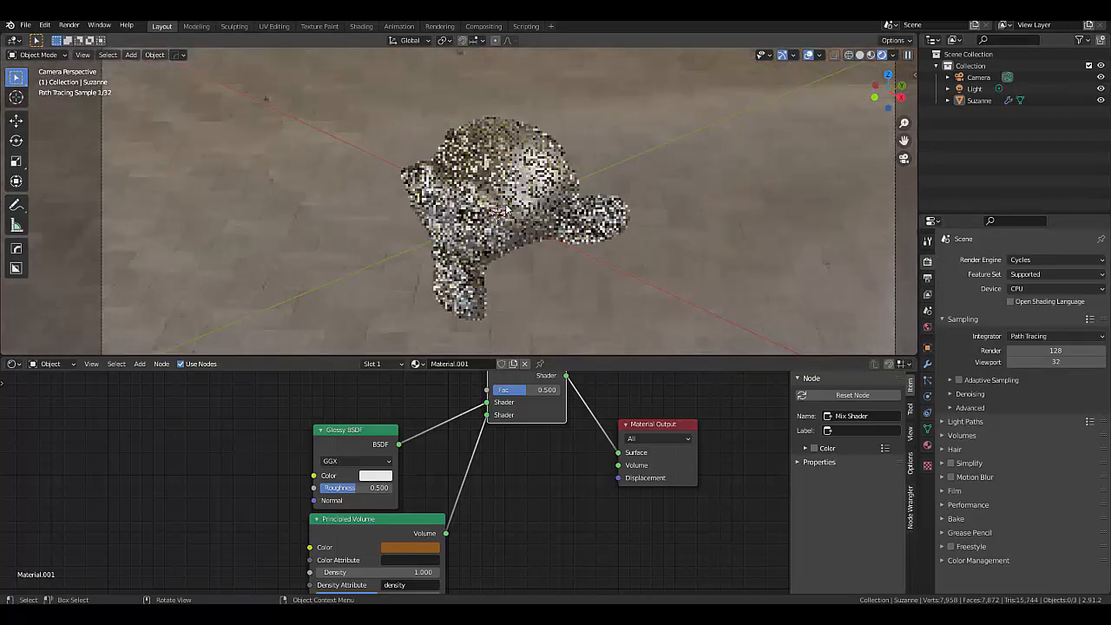
scroll(507, 211, down, 1)
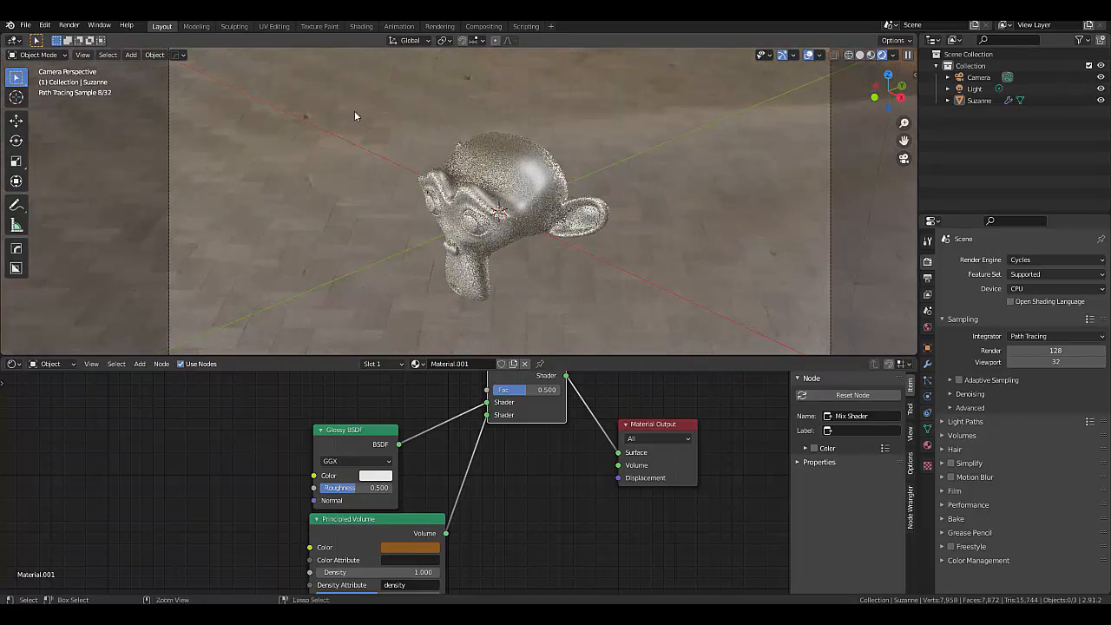
key(ctrl+b)
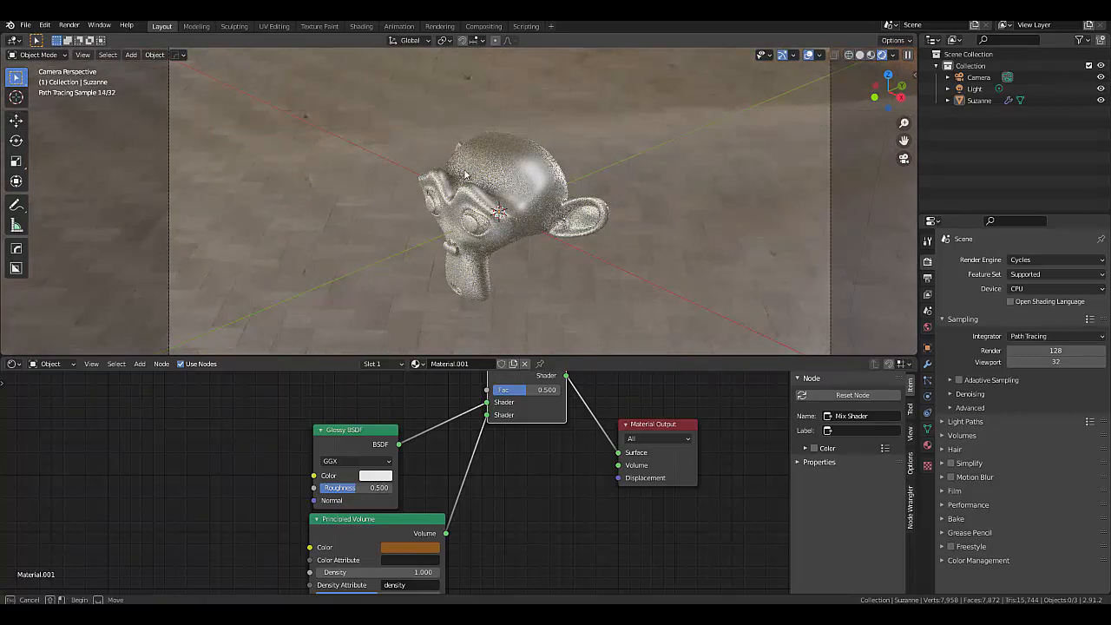
drag(385, 112, 626, 318)
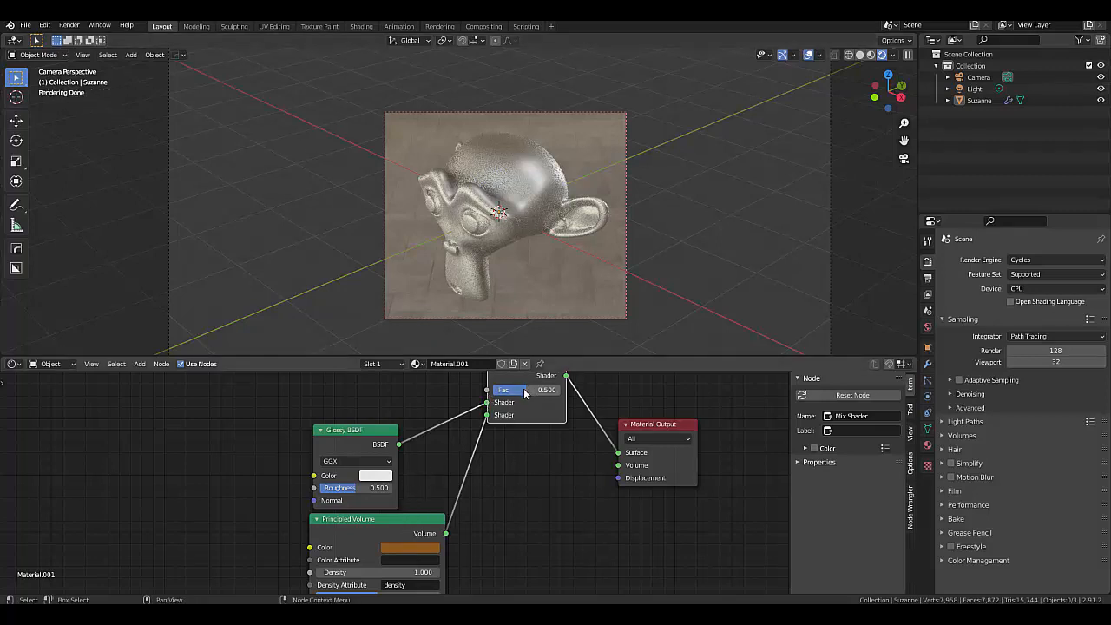
Step: Raise the Mix Shader factor to 1.000 and brighten the Principled Volume color to V 0.683
drag(526, 390, 560, 390)
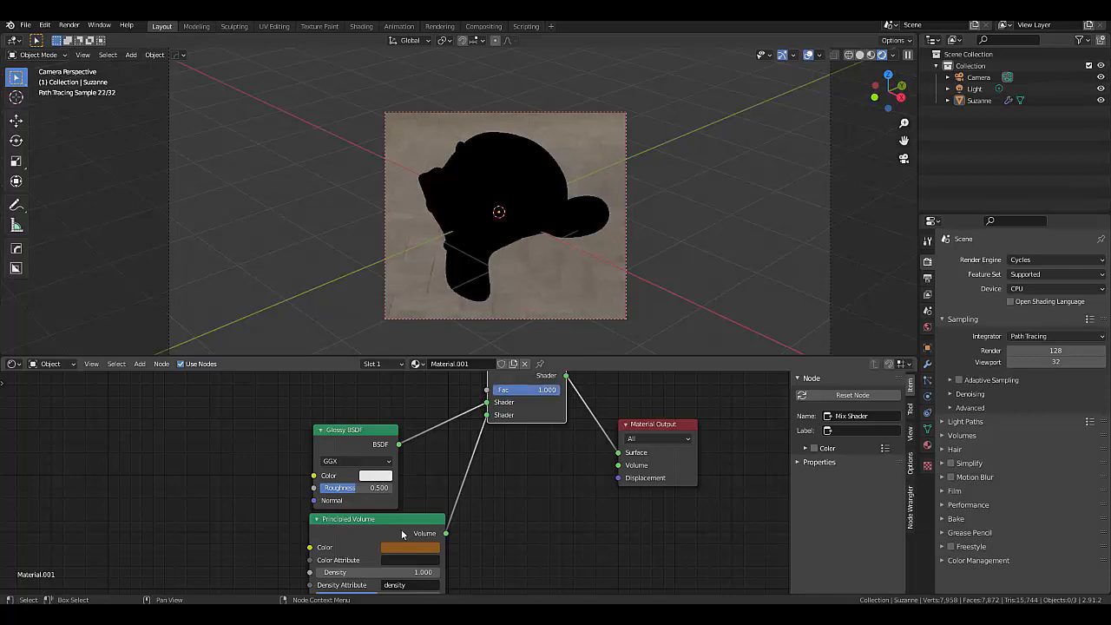
scroll(400, 550, down, 2)
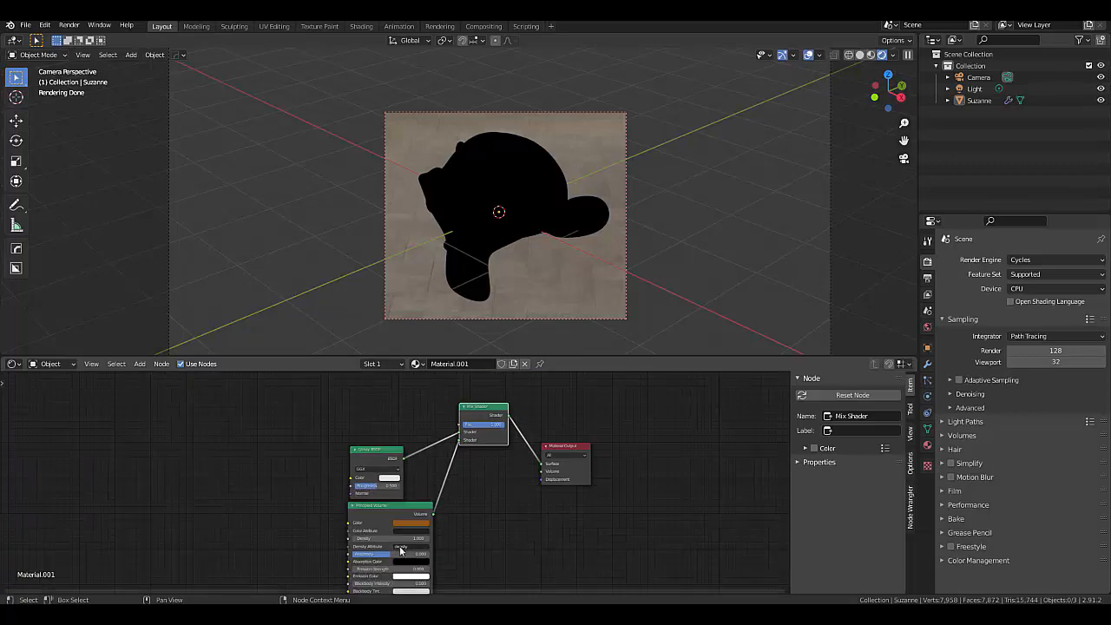
scroll(400, 550, up, 3)
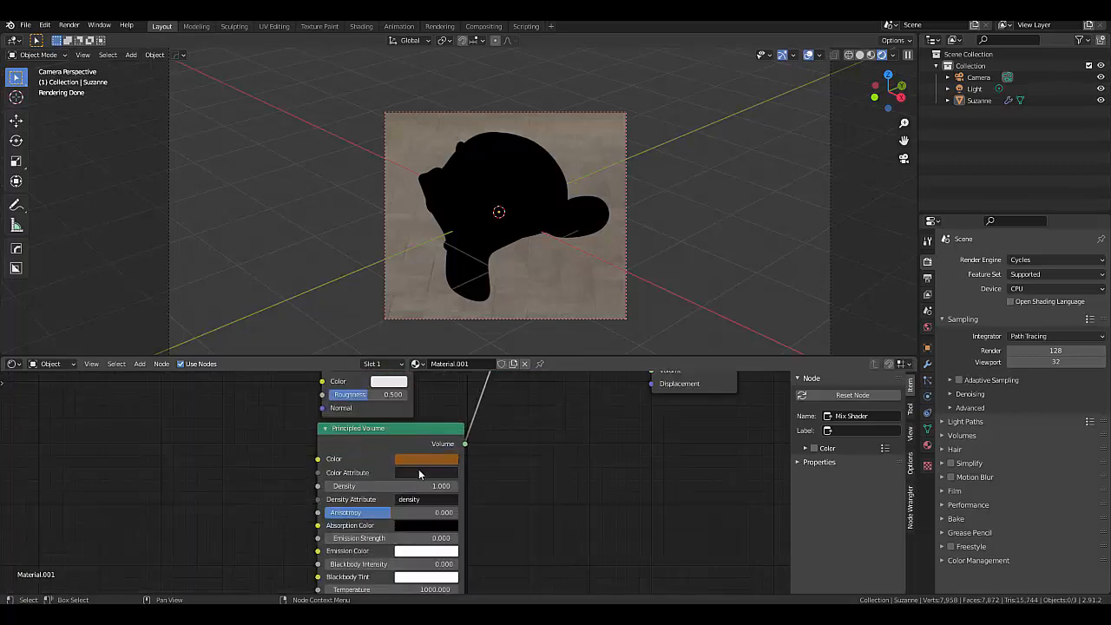
scroll(419, 472, up, 1)
click(417, 458)
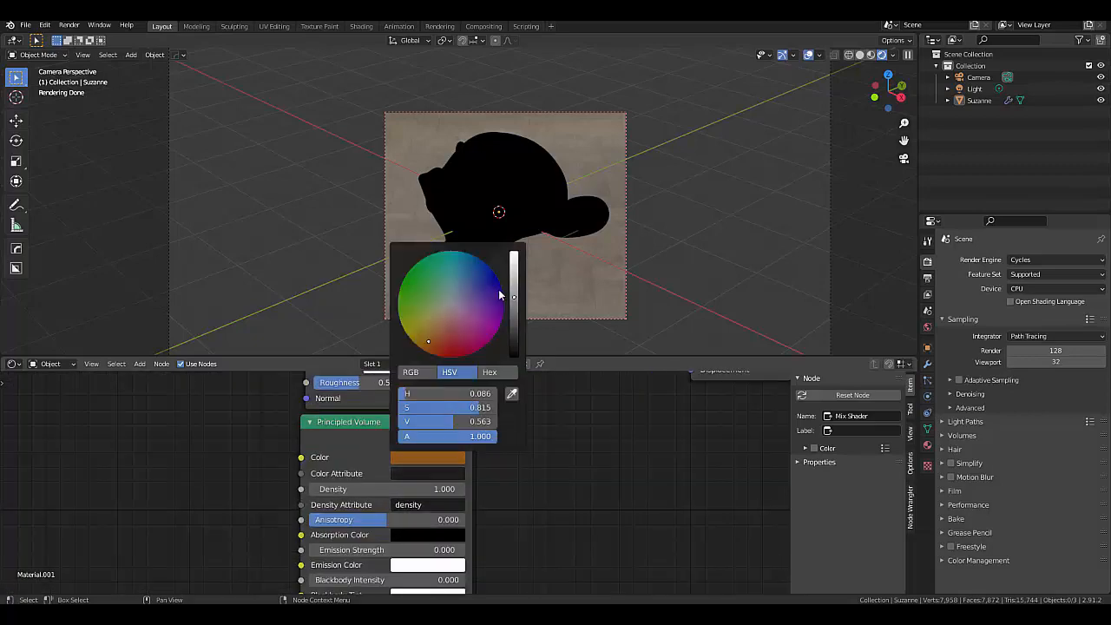
mouse_move(514, 296)
mouse_down()
mouse_move(514, 252)
mouse_move(514, 285)
mouse_up()
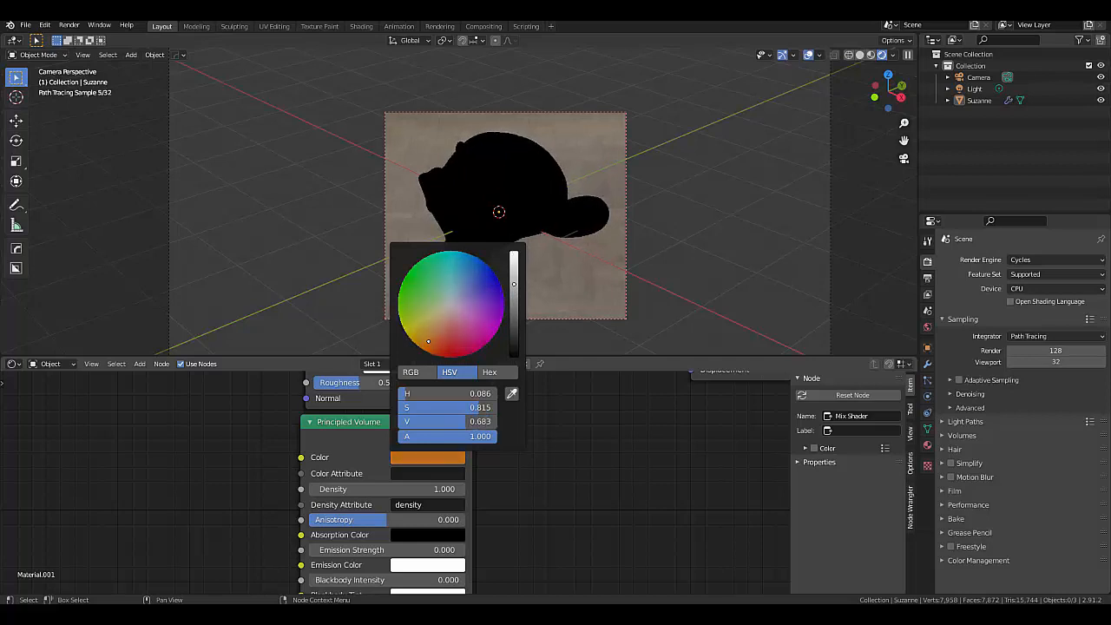
Step: Set the Principled Volume's absorption color to pure white with V 1.000
click(400, 472)
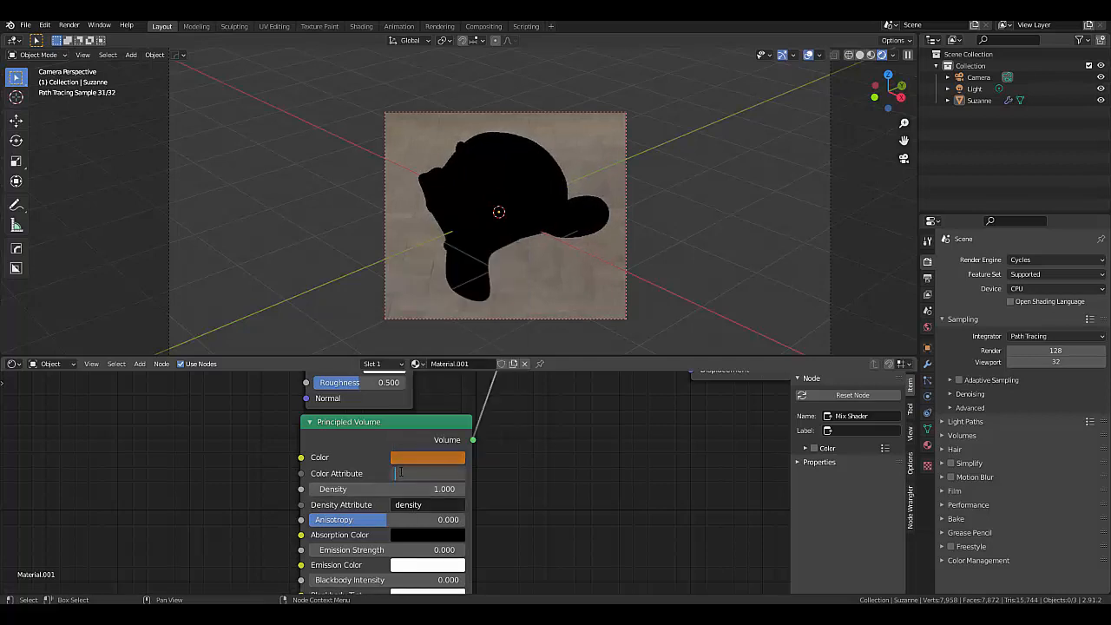
click(409, 533)
click(409, 534)
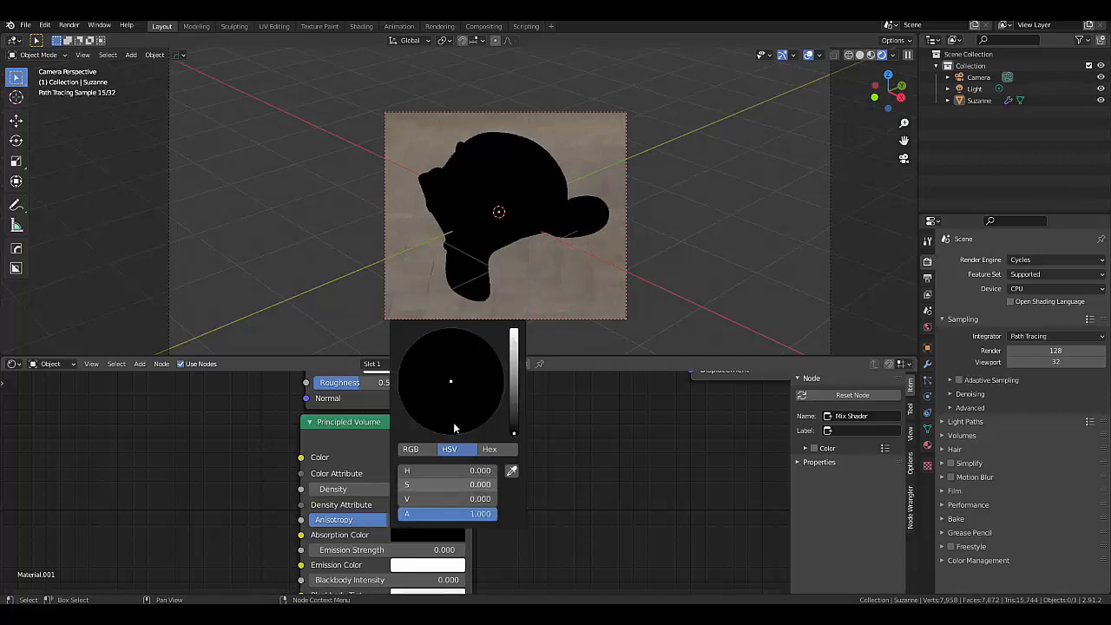
drag(515, 369, 514, 326)
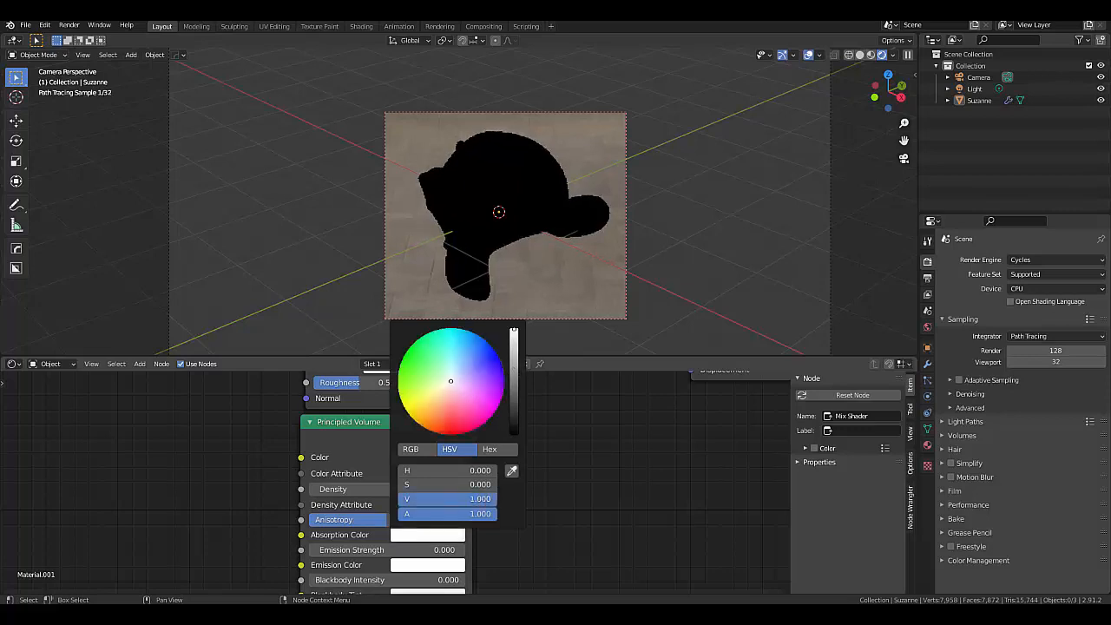
Step: Replace the Principled Volume node with a Principled BSDF connected to the Mix Shader's second shader input
click(367, 432)
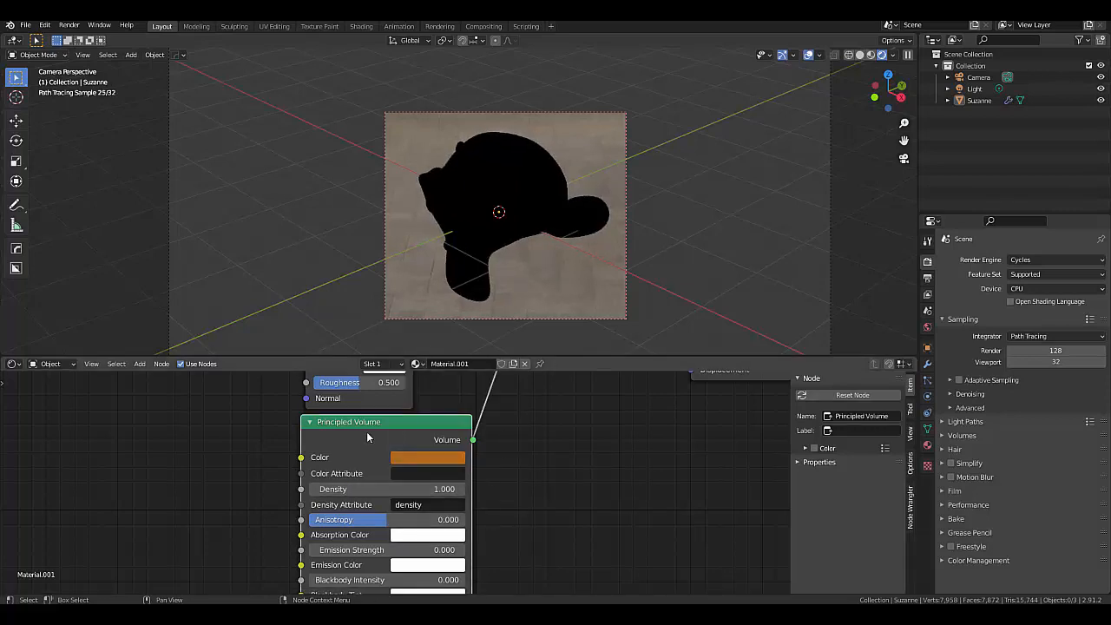
key(Delete)
scroll(370, 449, down, 2)
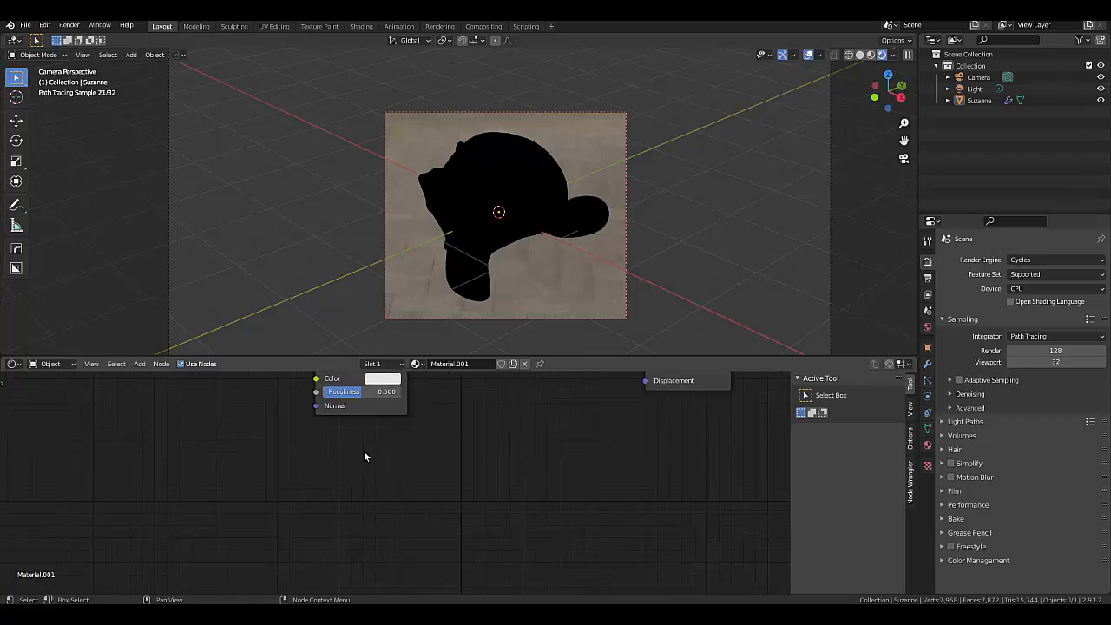
scroll(364, 451, down, 3)
key(shift+a)
mouse_move(365, 446)
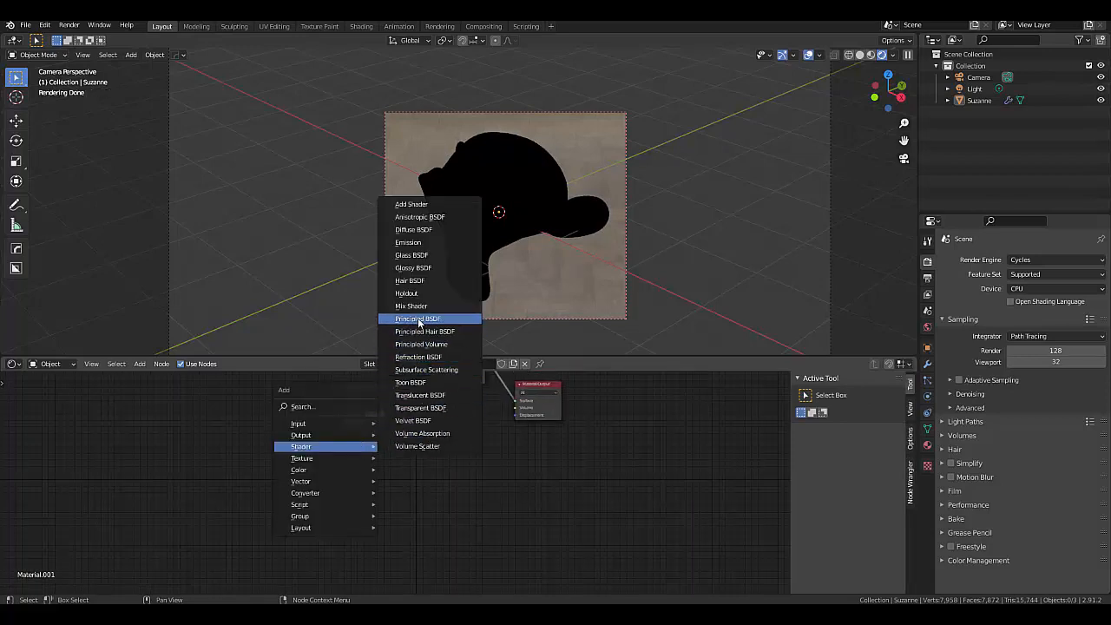
click(418, 319)
click(307, 445)
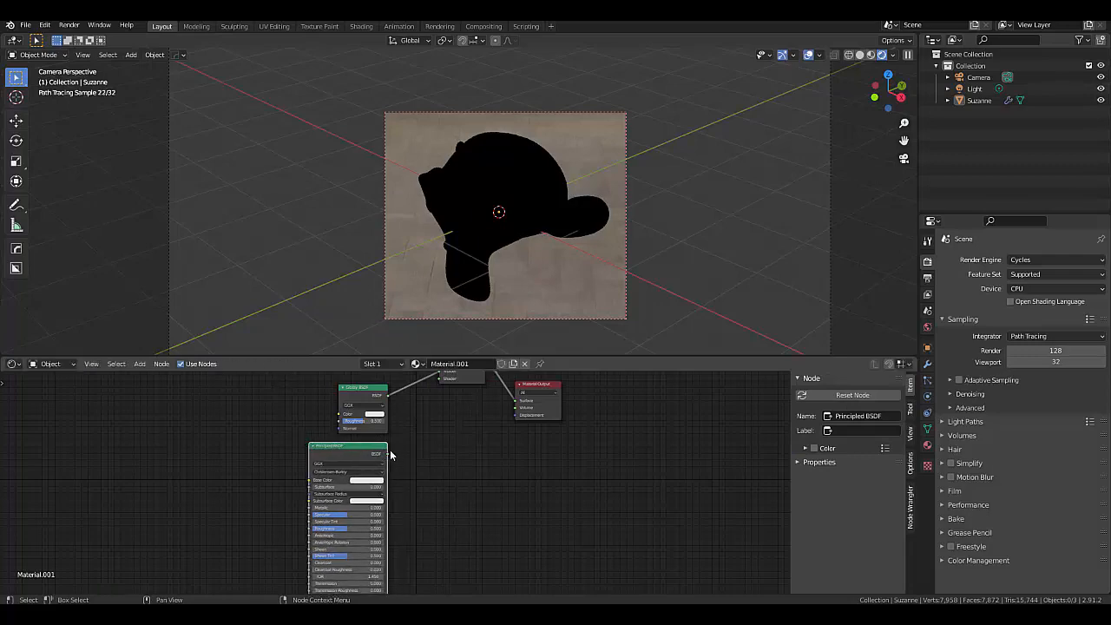
drag(388, 454, 440, 380)
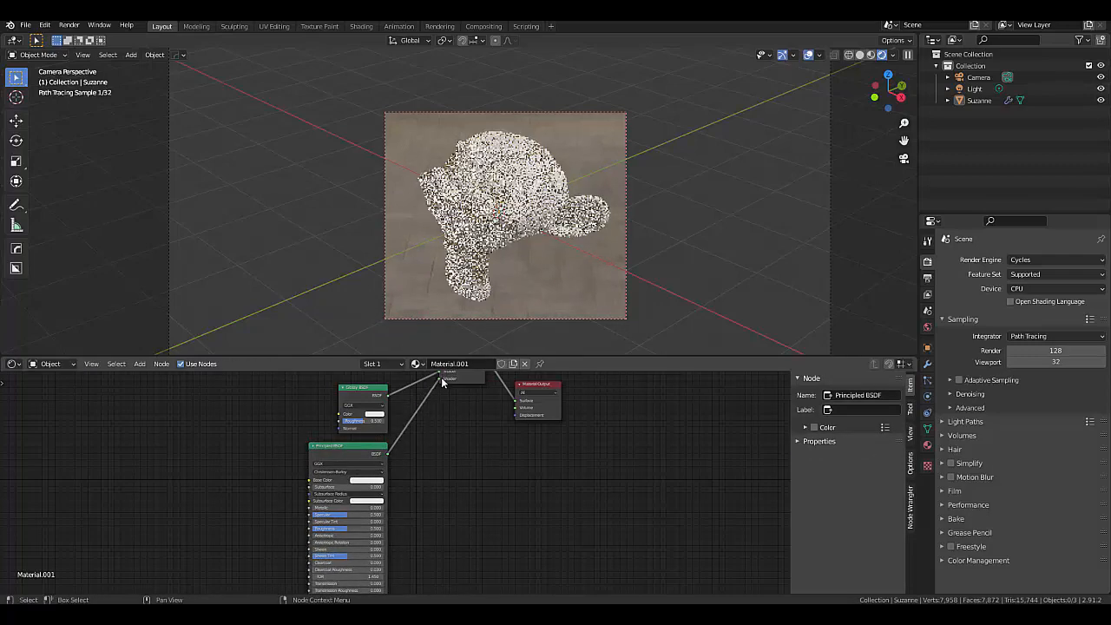
Step: Set the Principled BSDF's base color to a dark orange-red
click(363, 481)
drag(371, 417, 375, 430)
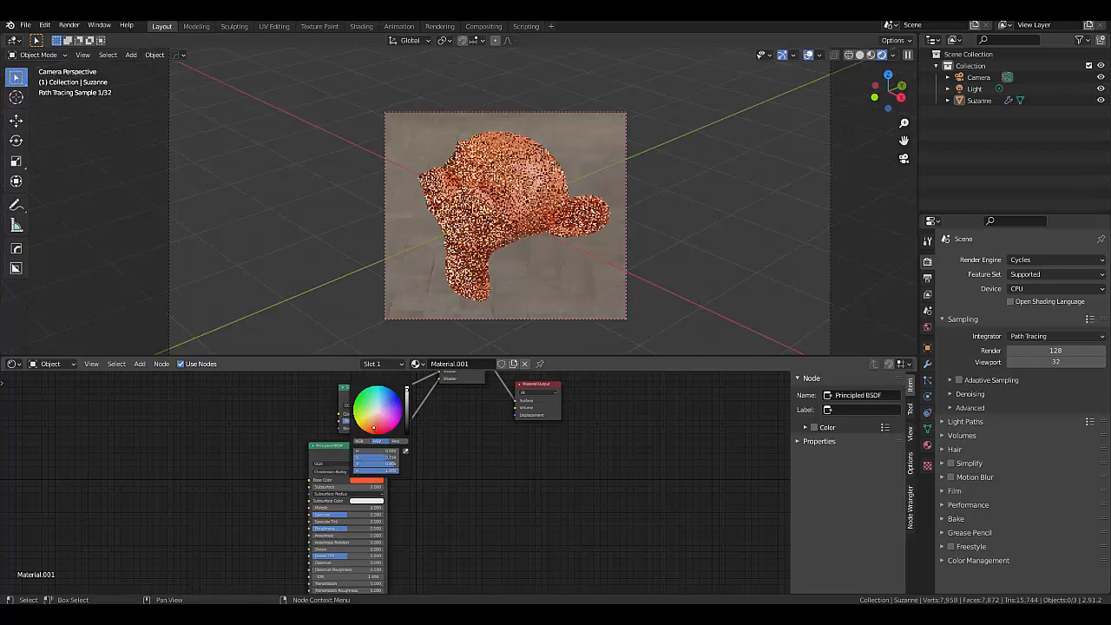
drag(408, 420, 408, 413)
Step: Set the Mix Shader factor to 0.5 to blend the Glossy BSDF and Principled BSDF equally
scroll(491, 465, down, 3)
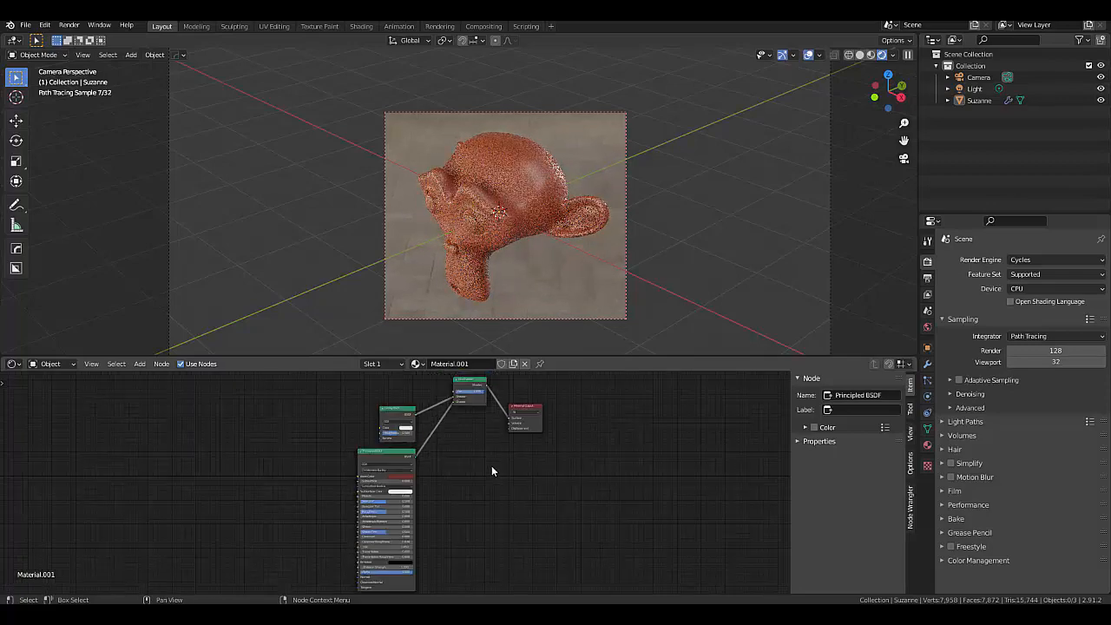
scroll(471, 411, up, 4)
scroll(473, 415, up, 2)
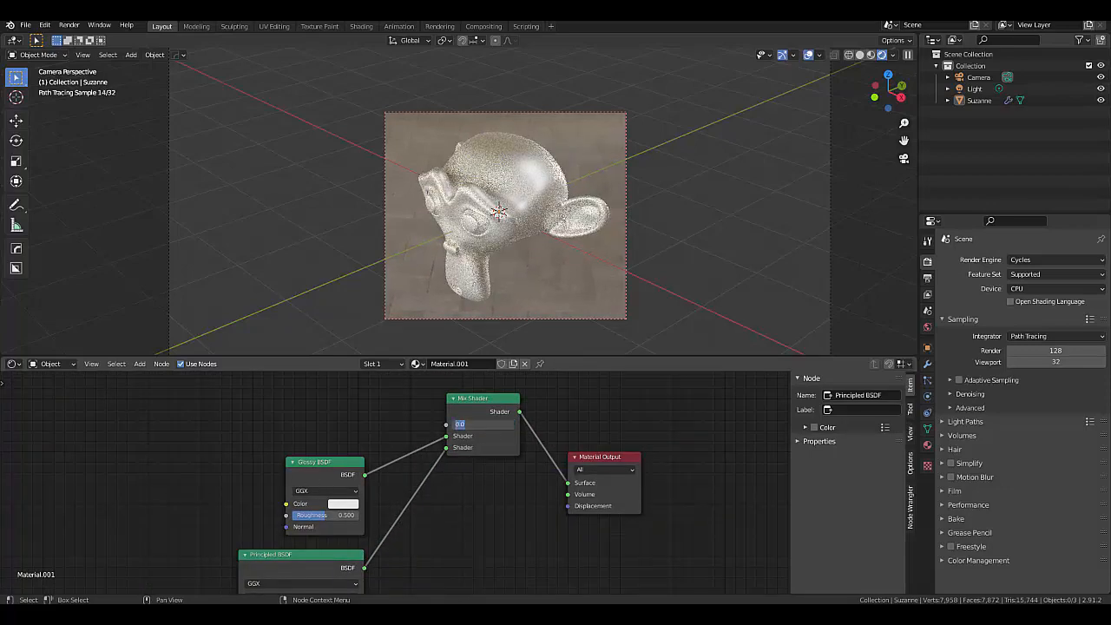
text(5)
key(Return)
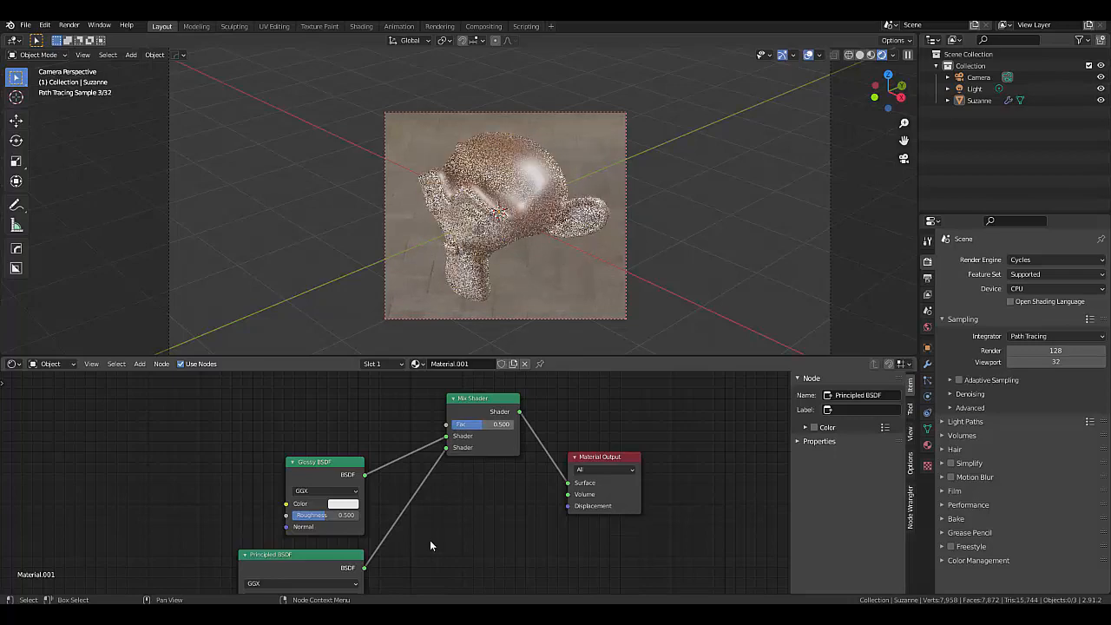
scroll(486, 504, down, 3)
scroll(486, 510, up, 3)
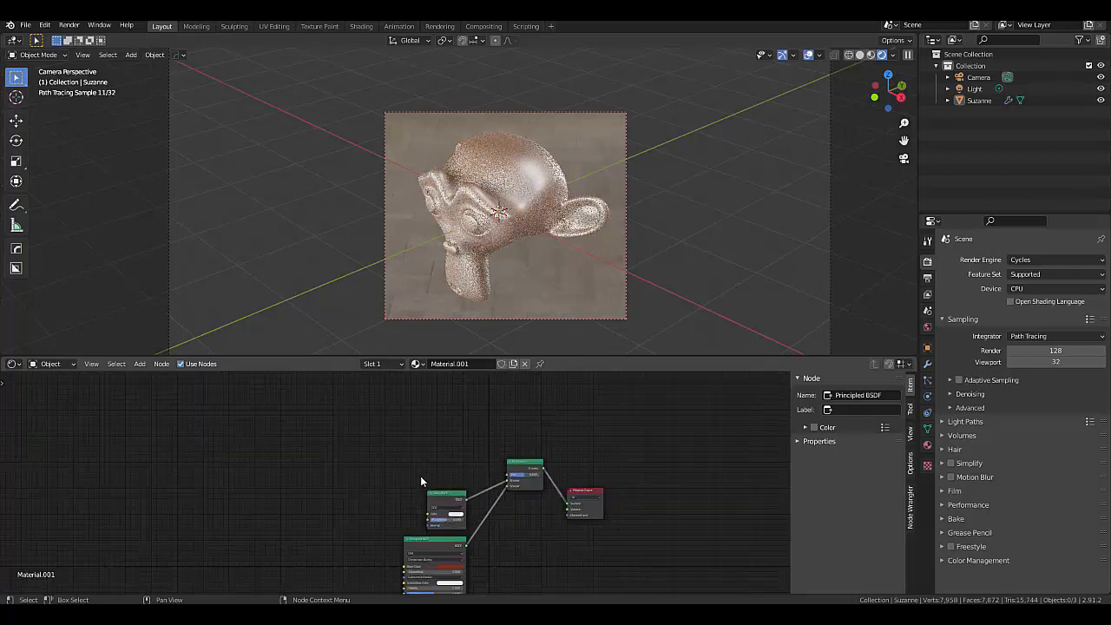
Step: Add a ColorRamp node above the Glossy BSDF and connect its Color output to the Mix Shader's factor input
key(shift+a)
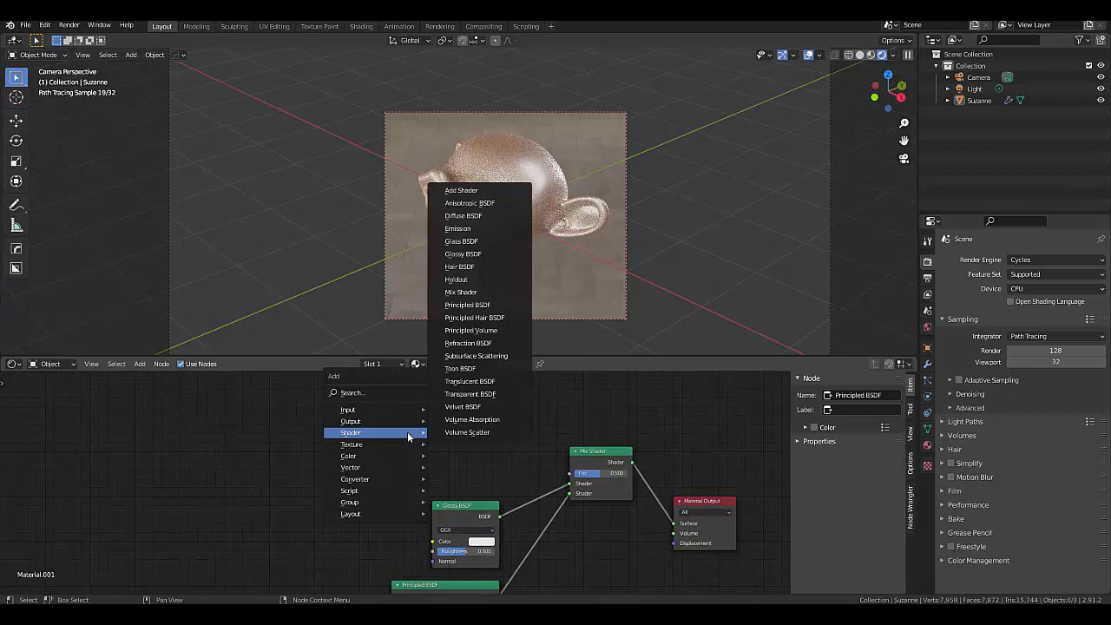
mouse_move(375, 479)
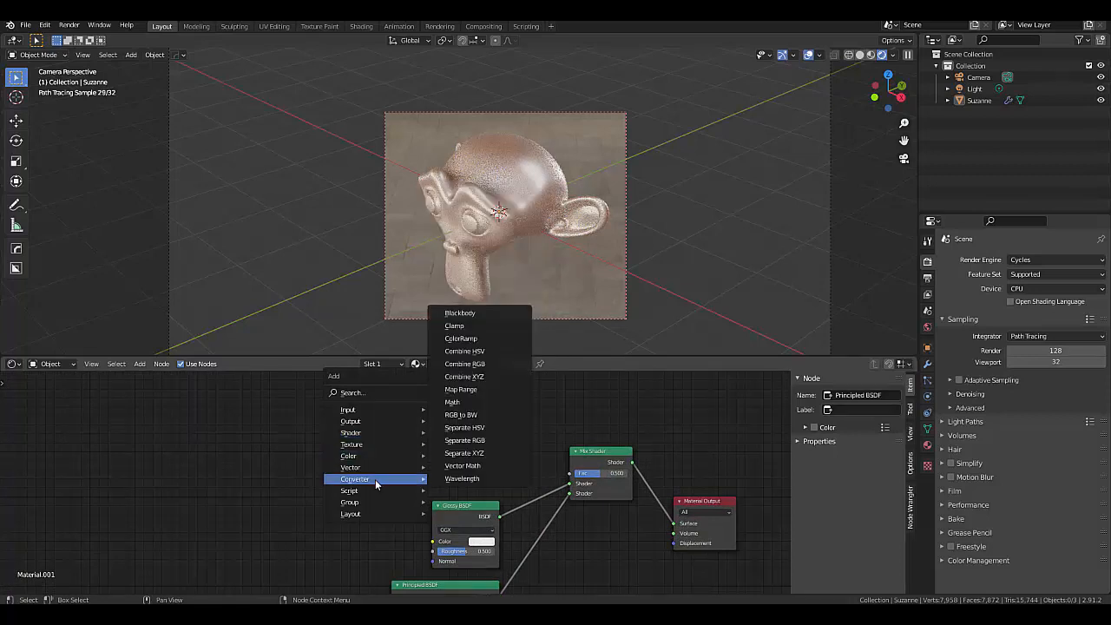
click(459, 340)
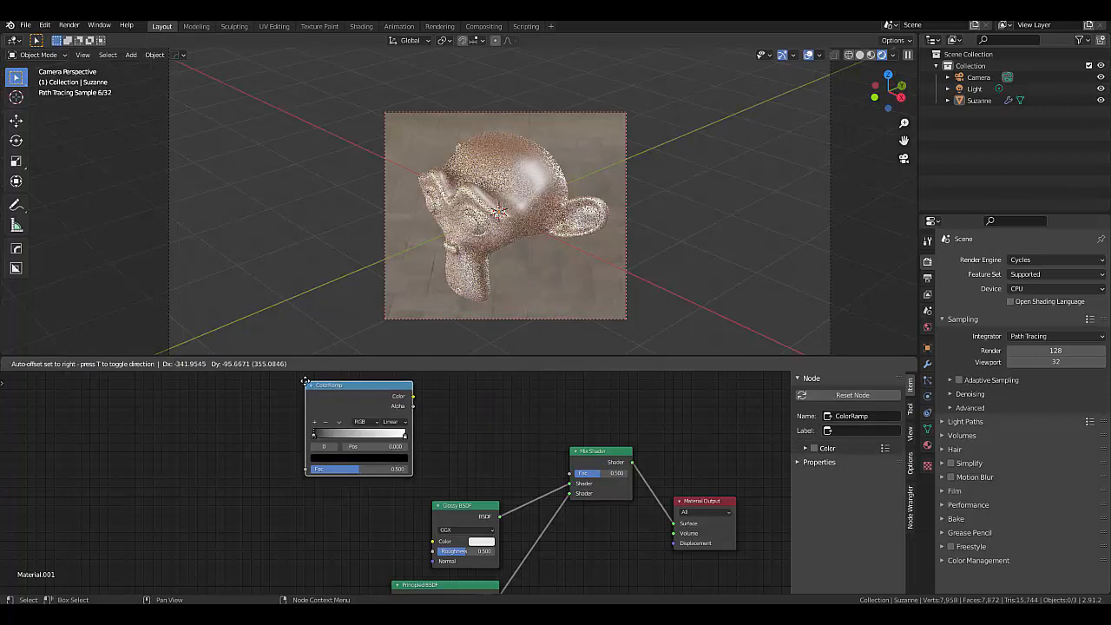
click(317, 381)
scroll(427, 417, up, 2)
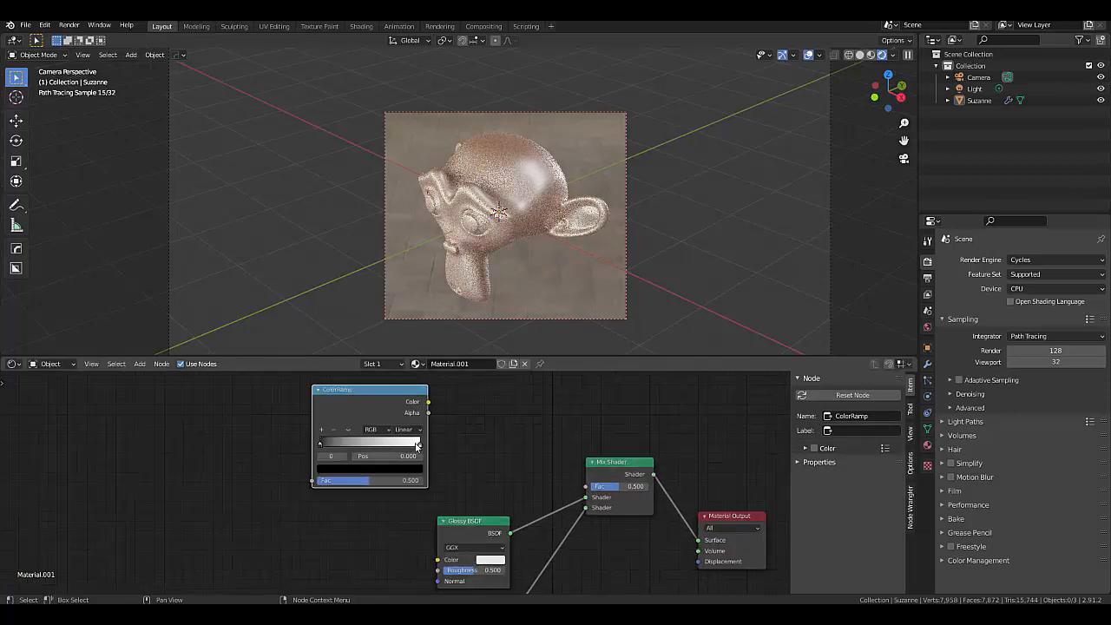
drag(428, 399, 600, 489)
Step: Add a Geometry node beside the ColorRamp and connect its Pointiness output to the ColorRamp's Fac input
scroll(508, 489, down, 8)
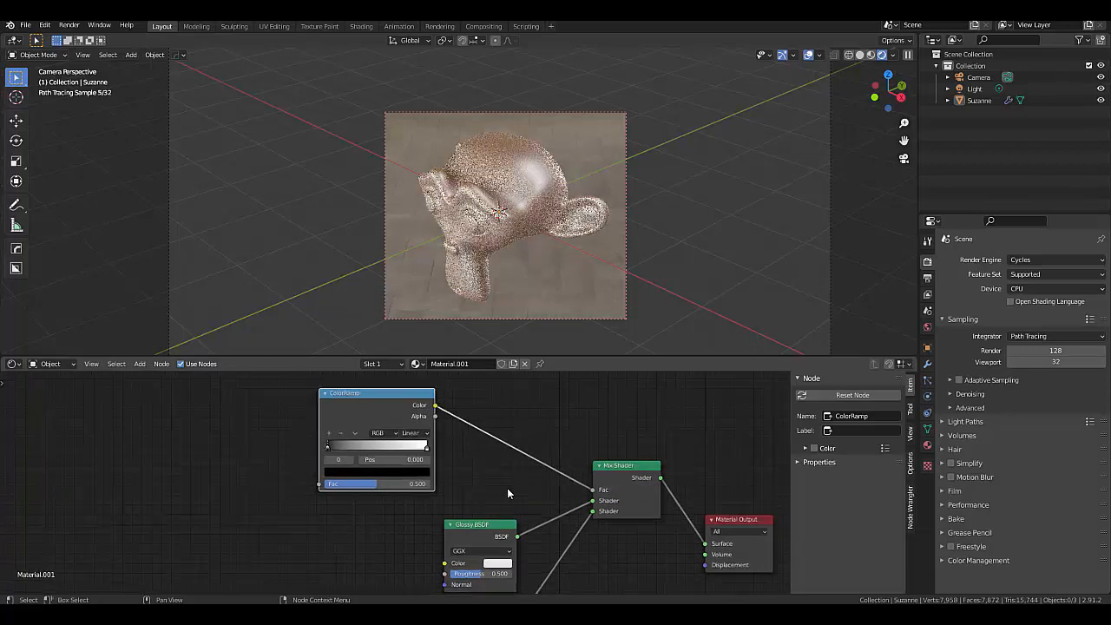
scroll(289, 486, up, 4)
scroll(284, 466, up, 2)
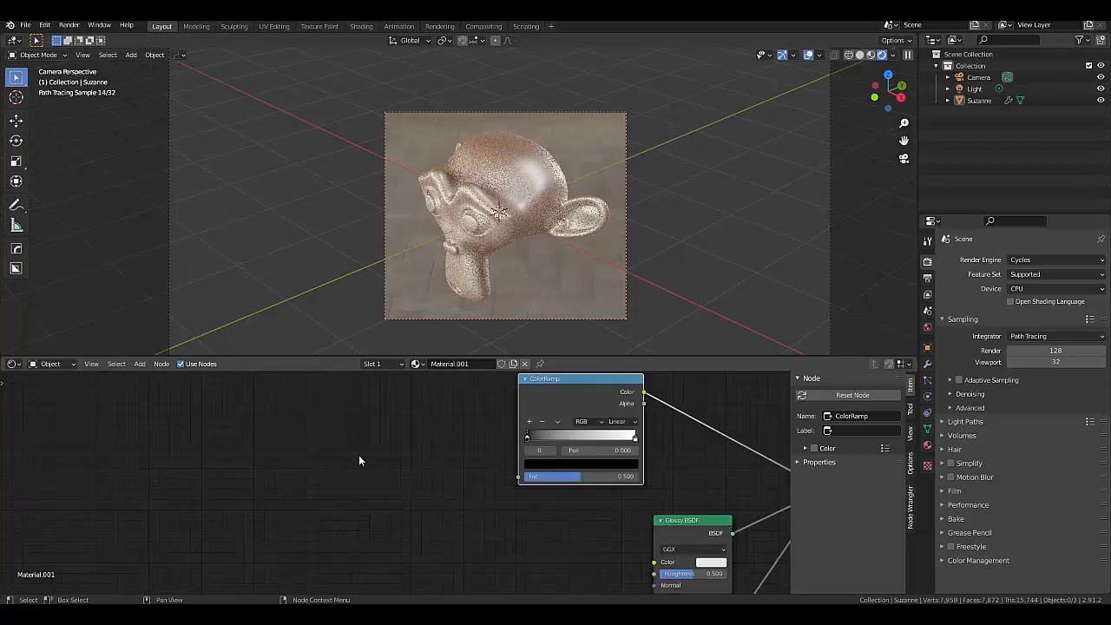
key(shift+a)
mouse_move(372, 461)
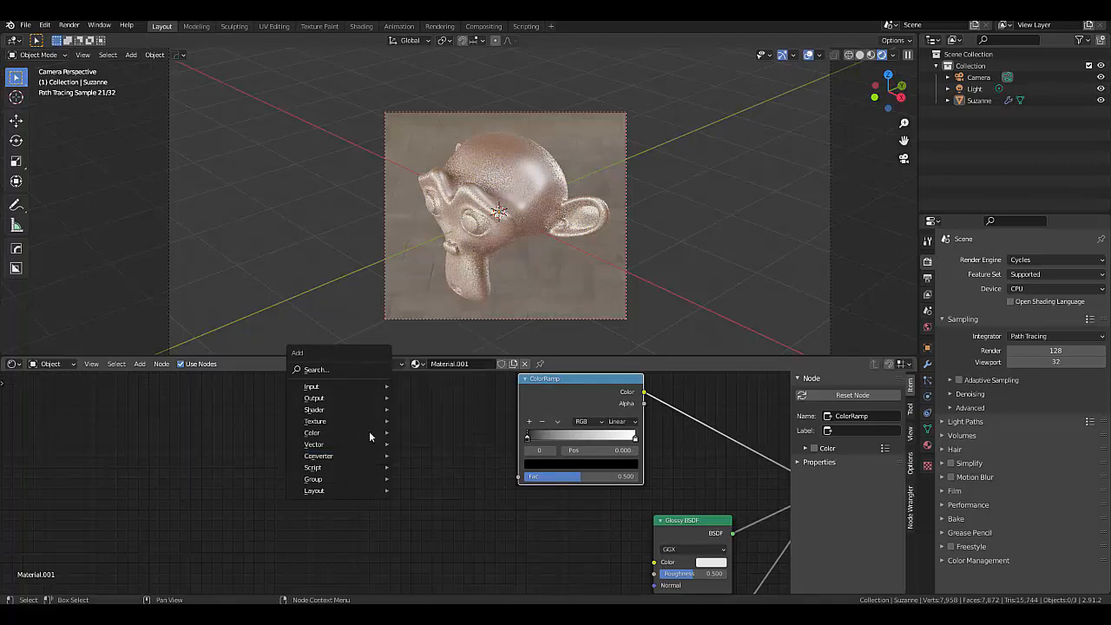
mouse_move(355, 384)
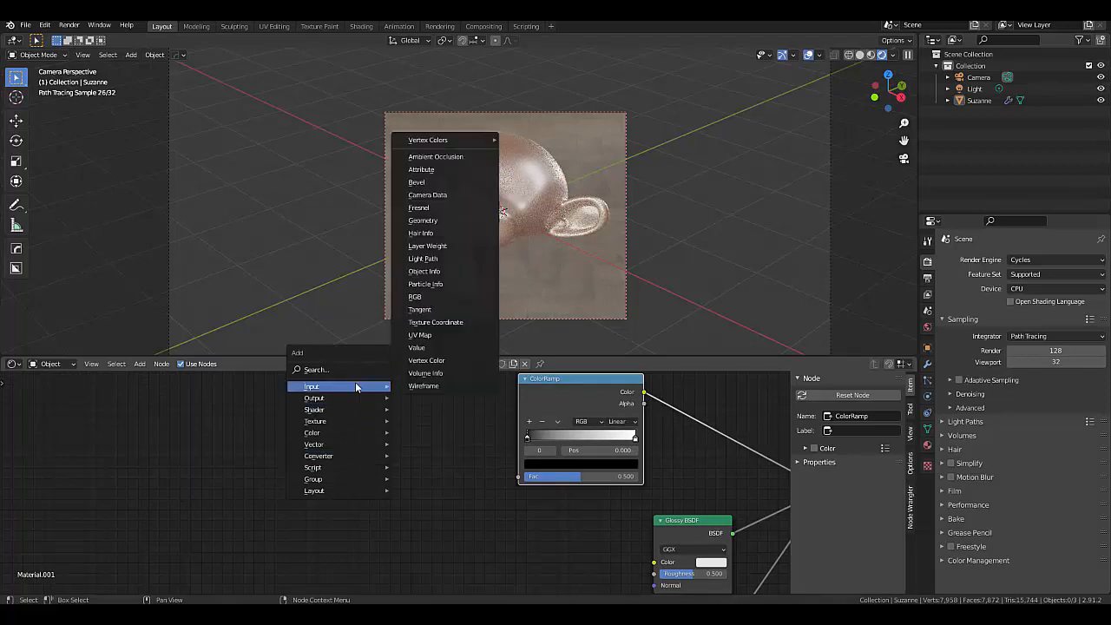
click(424, 223)
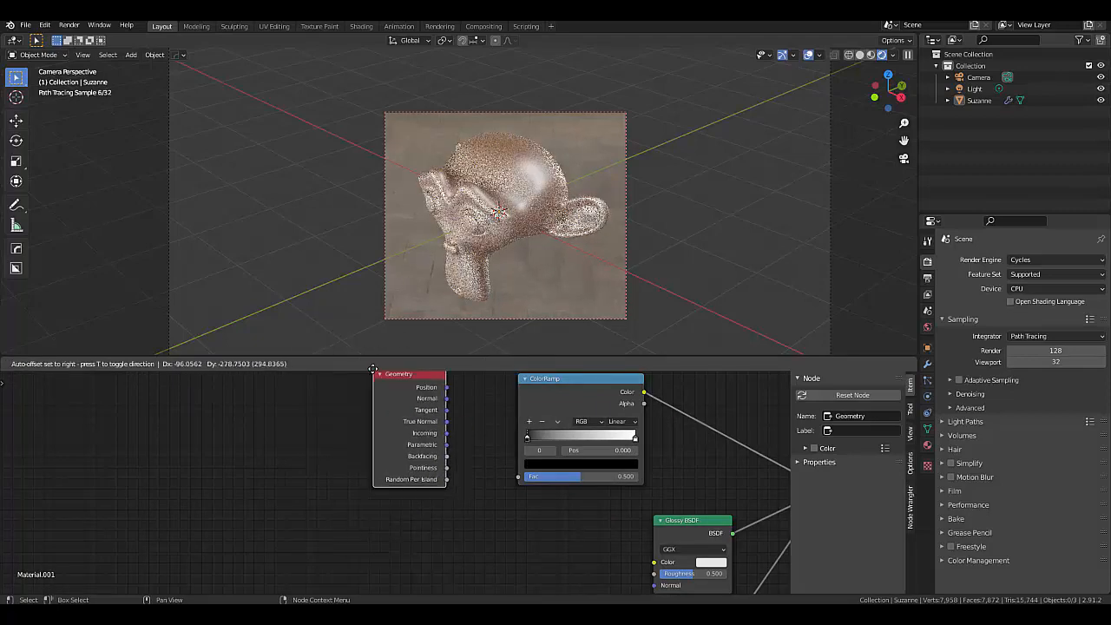
click(372, 381)
scroll(499, 453, up, 1)
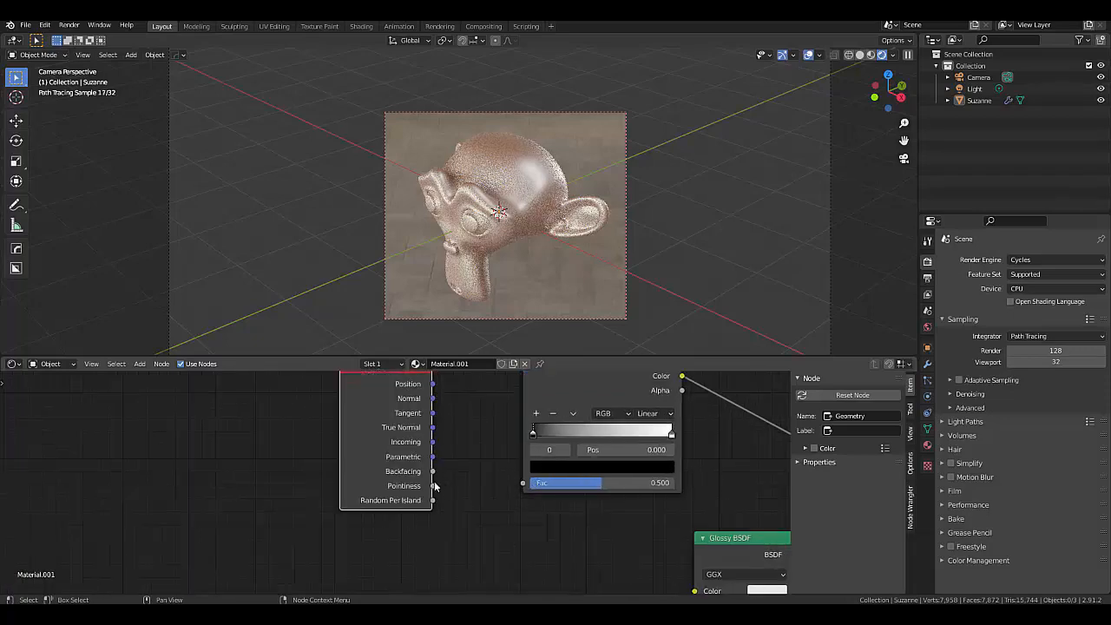
drag(433, 487, 519, 484)
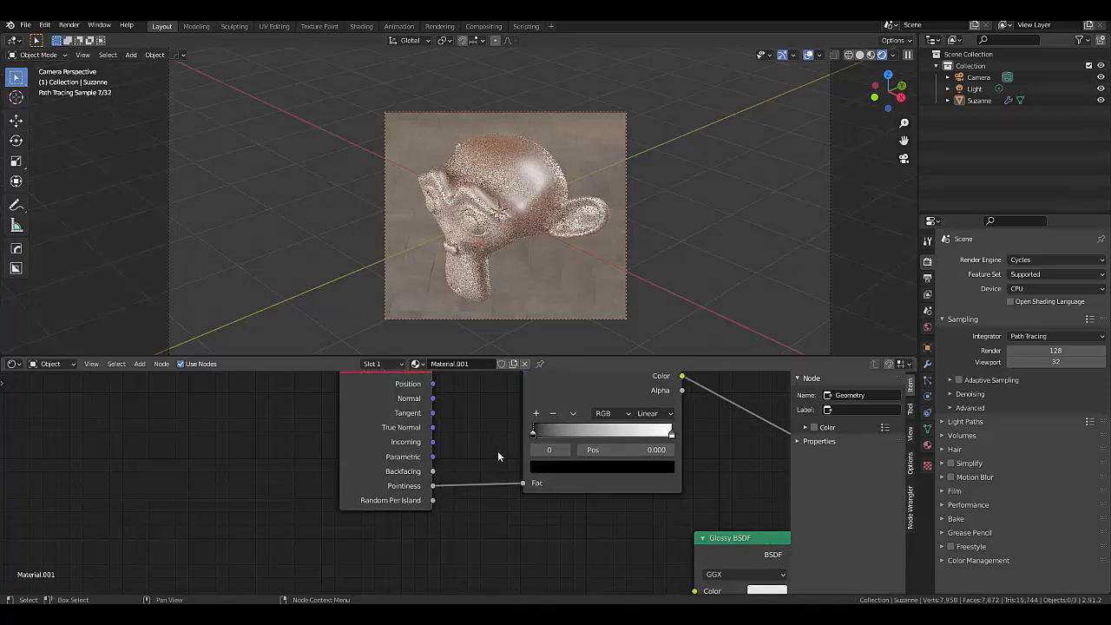
Step: Set the ColorRamp's black stop to position 0.5
scroll(661, 419, up, 1)
scroll(661, 418, up, 1)
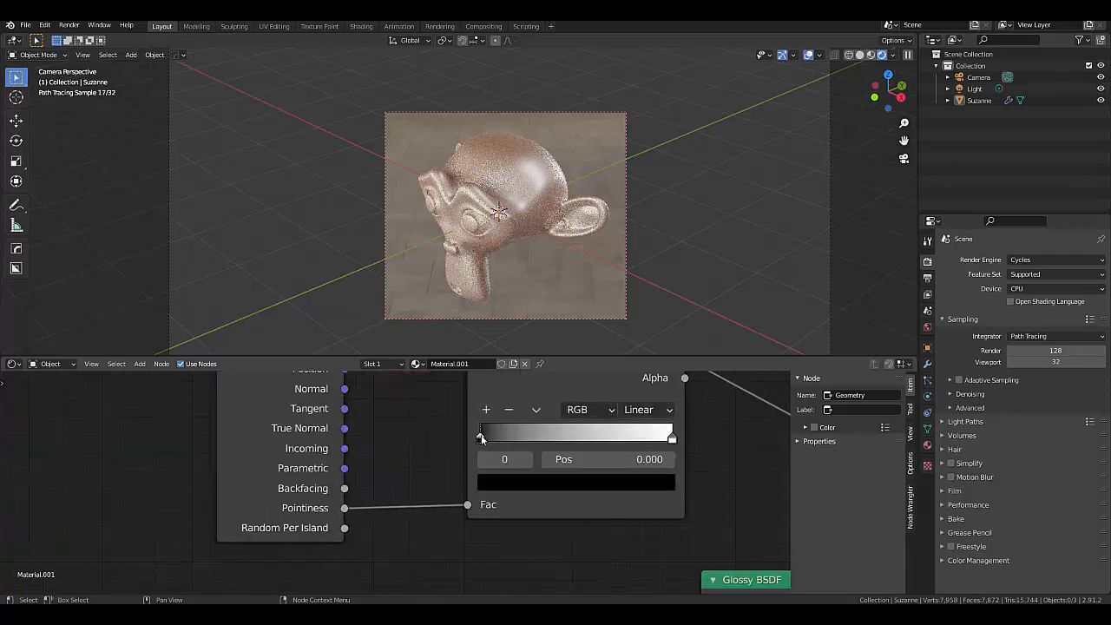
drag(482, 438, 583, 467)
double_click(587, 459)
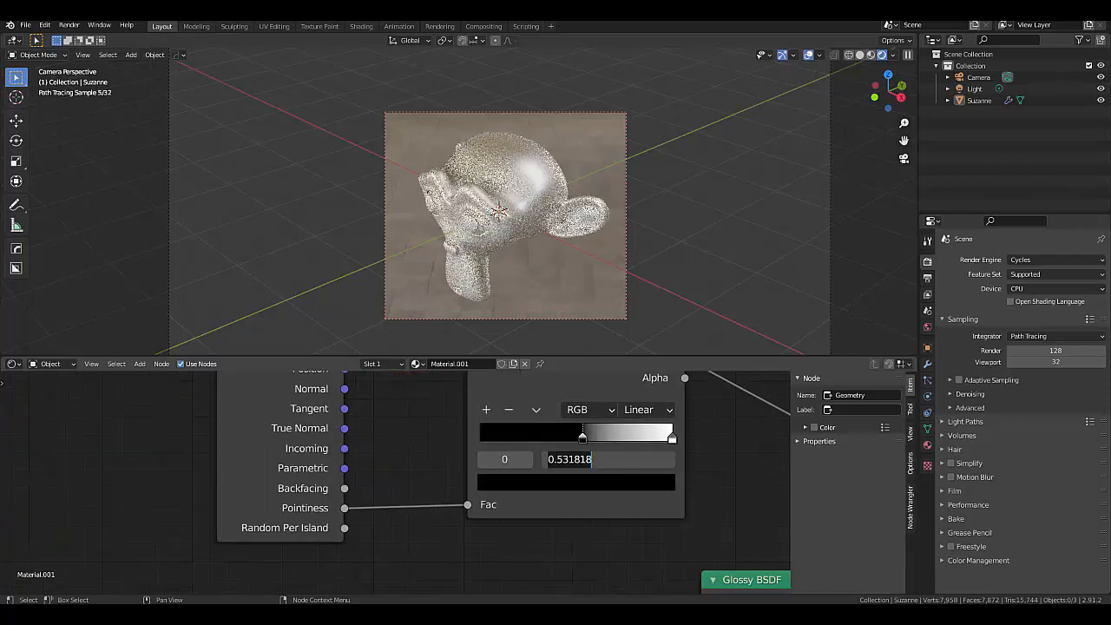
text(0.5)
key(Return)
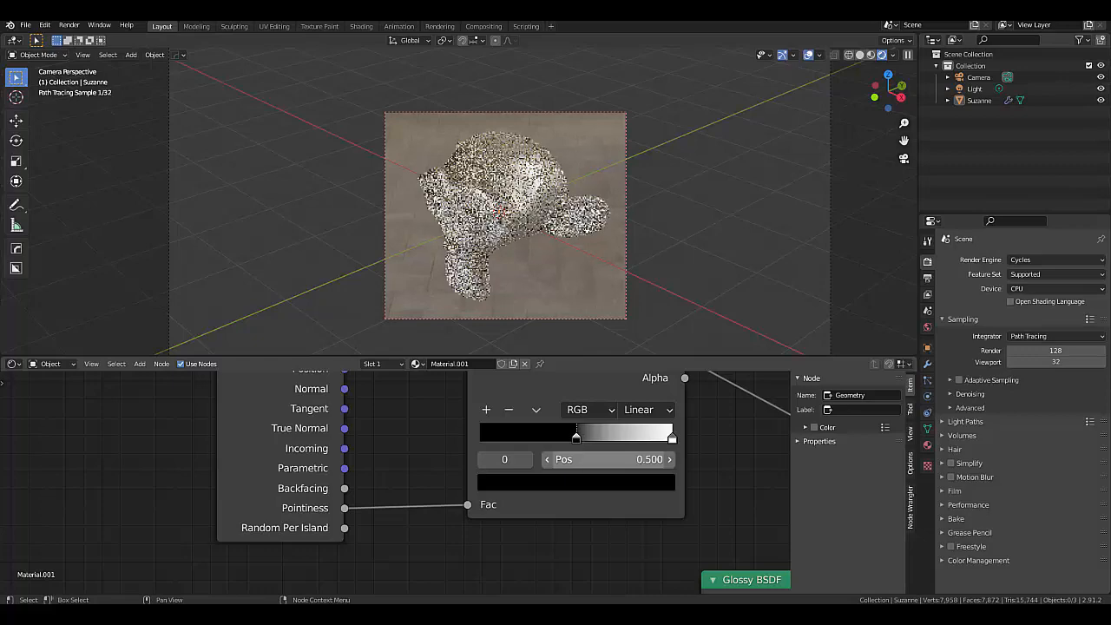
Step: Set the ColorRamp's white stop to position 0.5 and shift the black stop to about 0.532
click(674, 437)
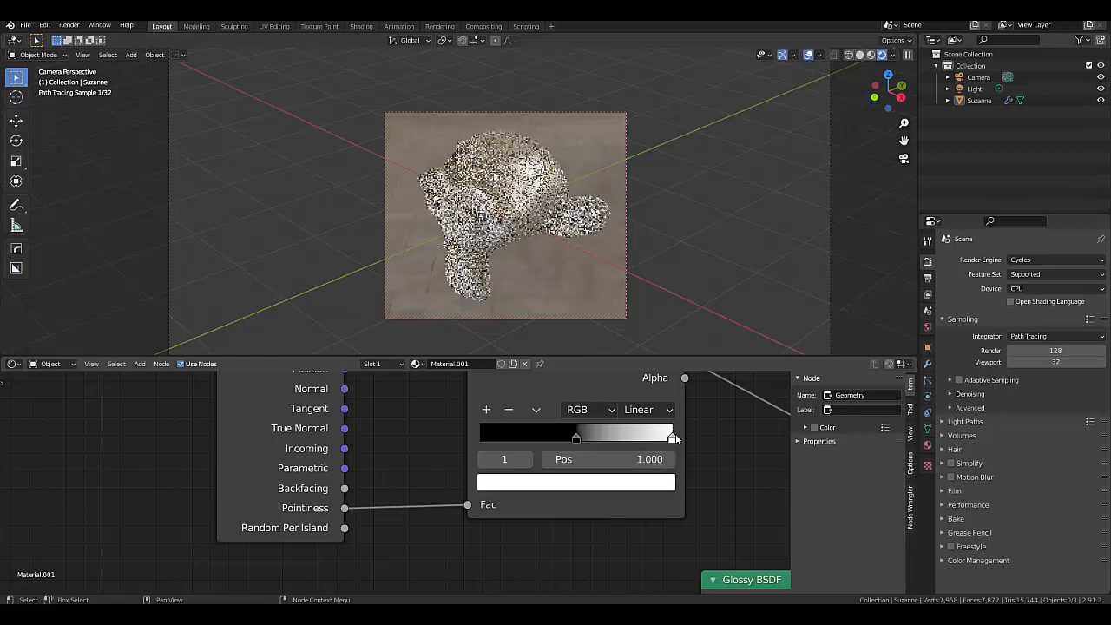
double_click(599, 459)
text(0)
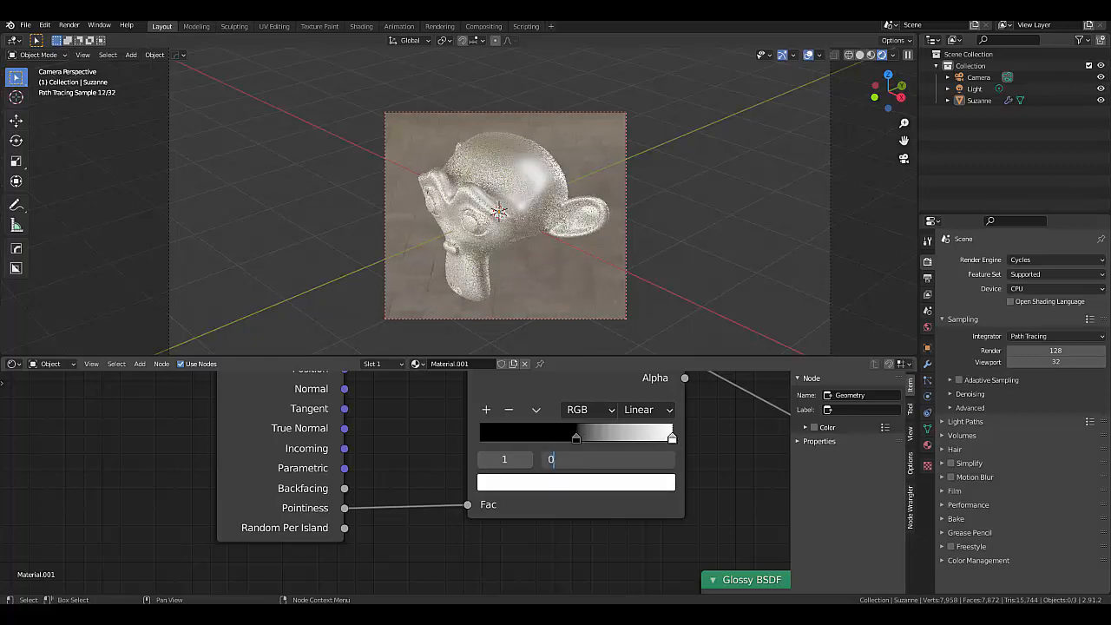
text(.5)
key(Return)
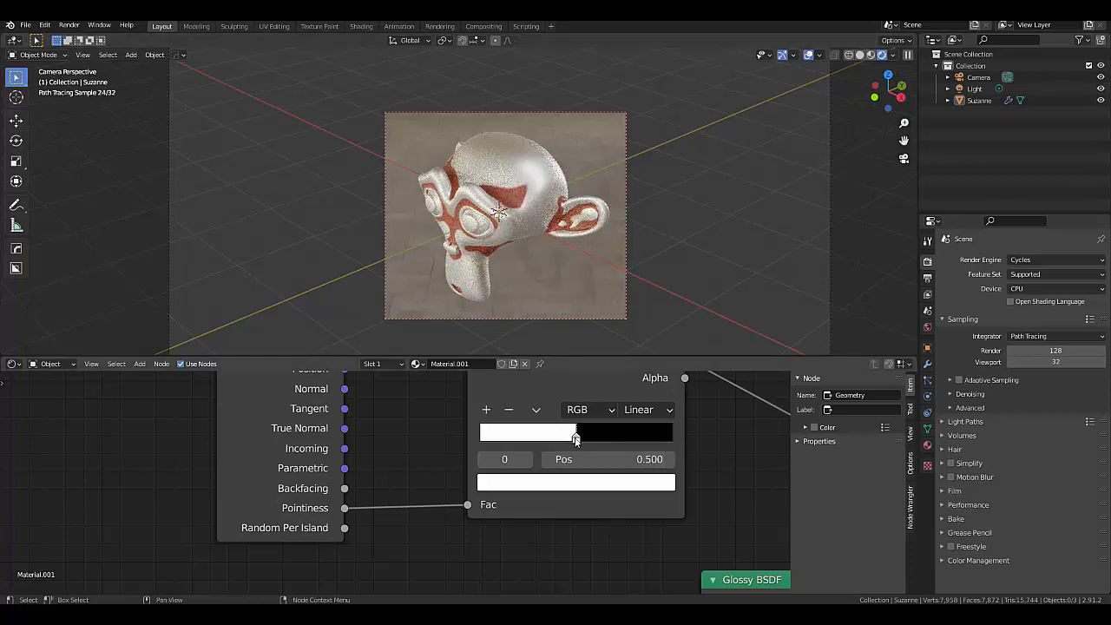
drag(576, 438, 582, 438)
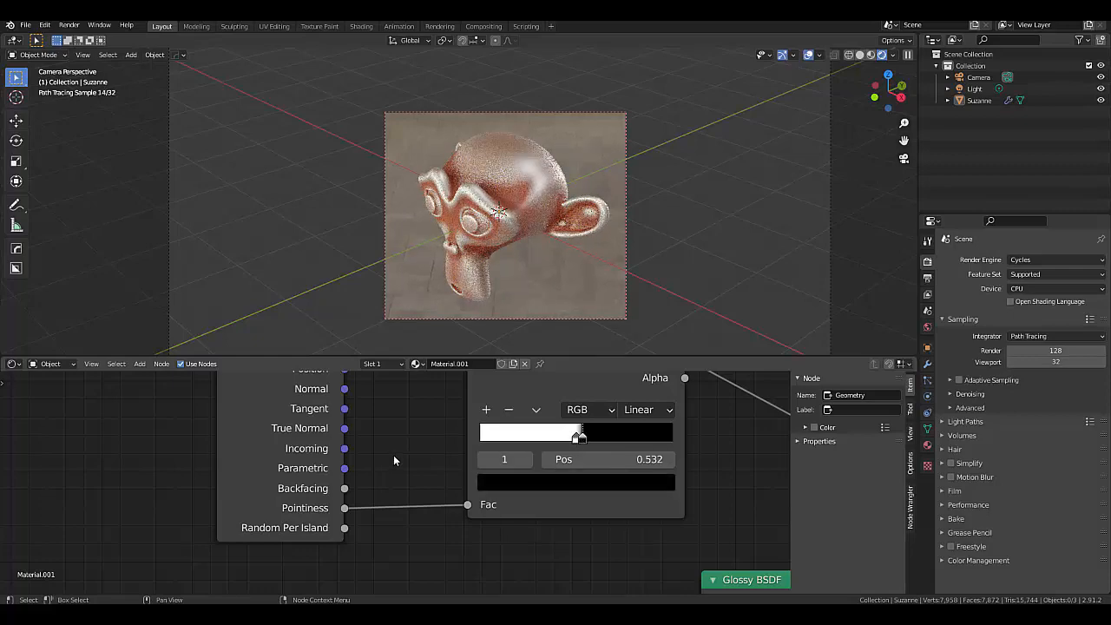
Step: Set the Glossy BSDF's roughness to 0.150
scroll(393, 455, down, 4)
scroll(558, 571, up, 2)
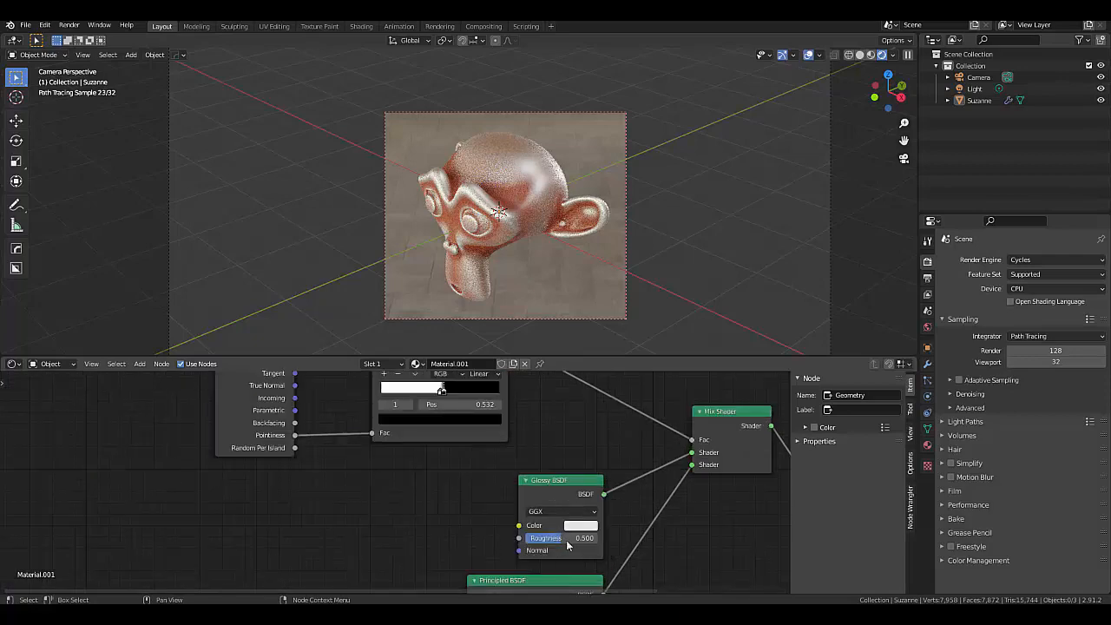
click(568, 539)
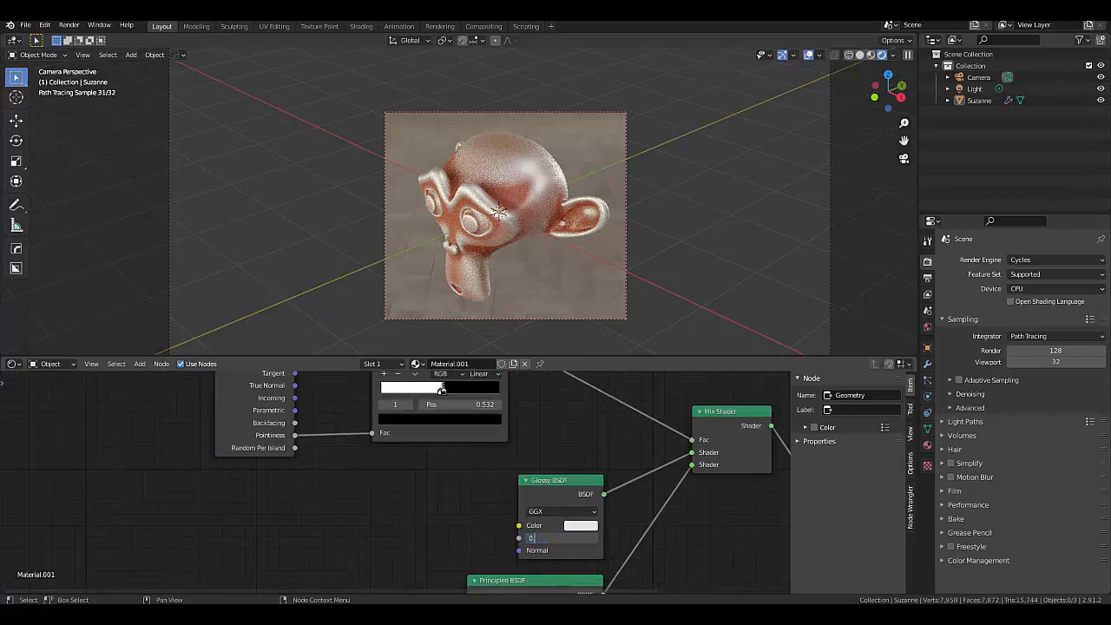
key(Return)
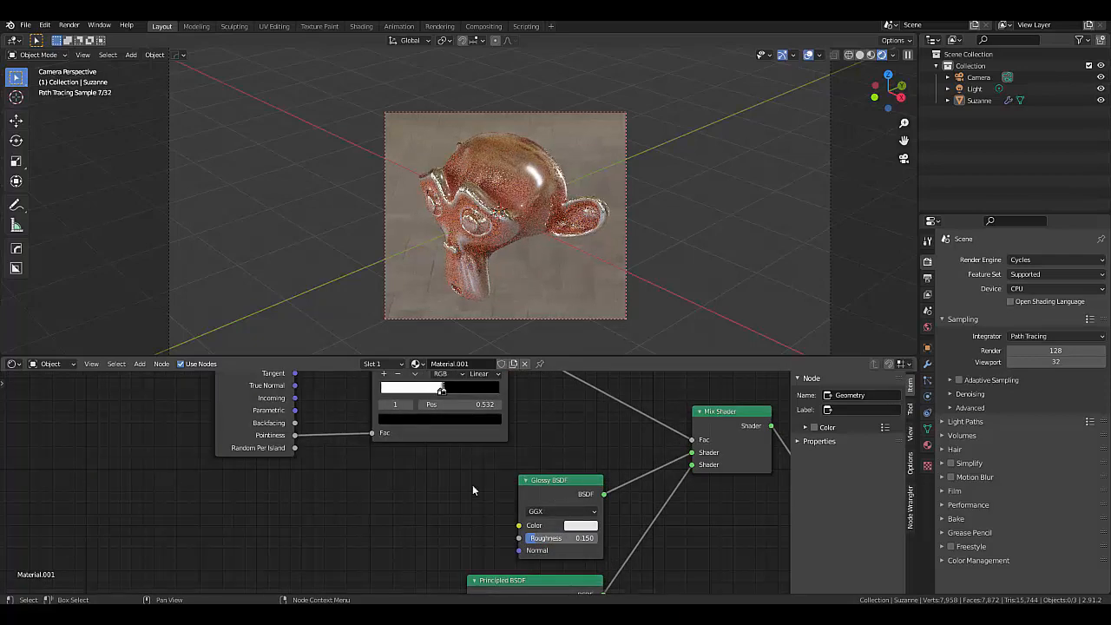
Step: Spread the ColorRamp's stops to the ends, with black at position 1.000 and white at 0.000
scroll(442, 389, up, 2)
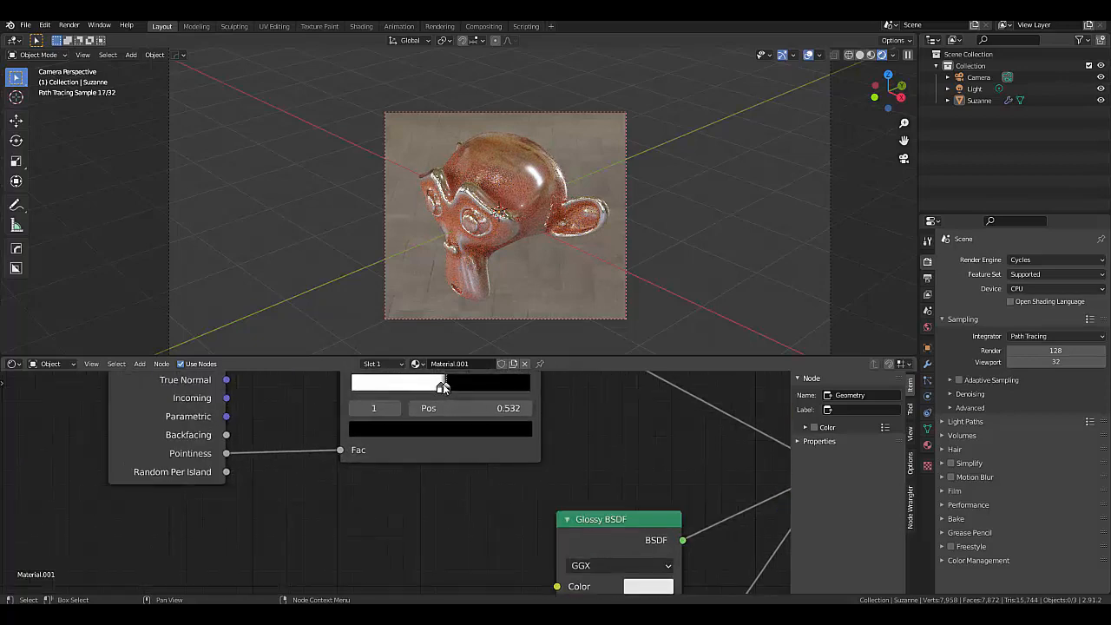
scroll(443, 388, up, 2)
drag(443, 389, 604, 396)
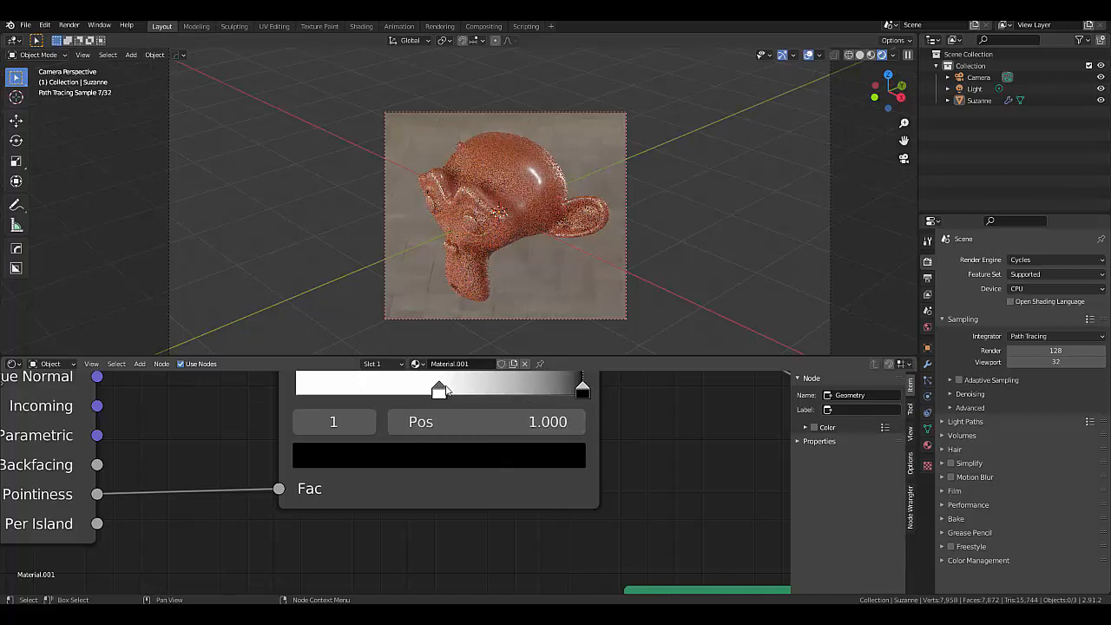
drag(441, 391, 274, 397)
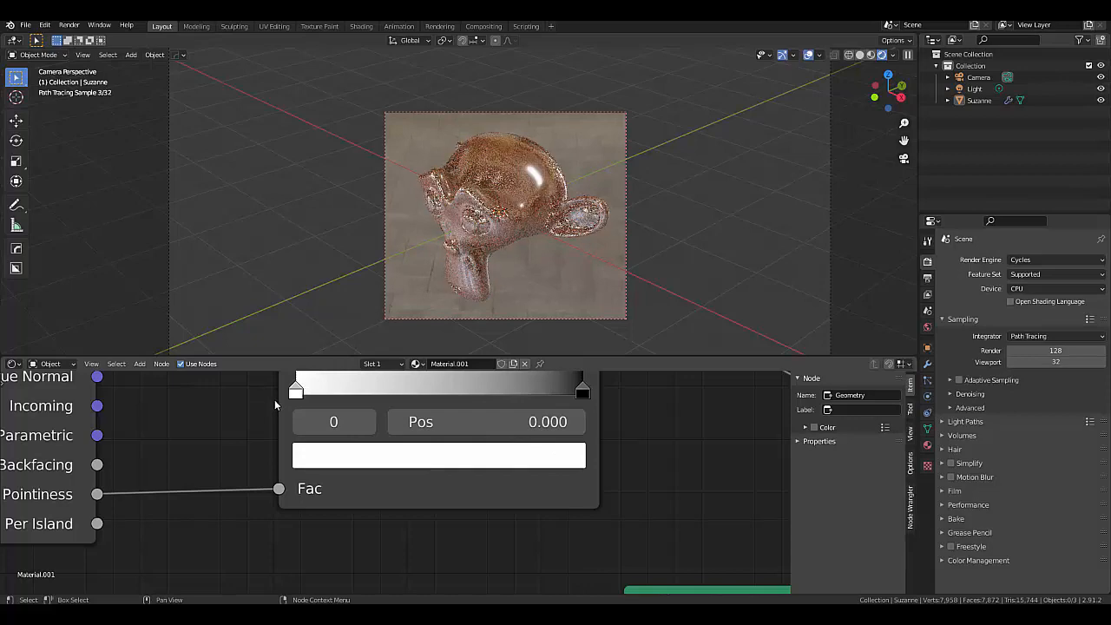
Step: Bring the ColorRamp's stops together near the middle, with white at about 0.491 and black at about 0.609
drag(580, 389, 491, 395)
drag(295, 388, 405, 401)
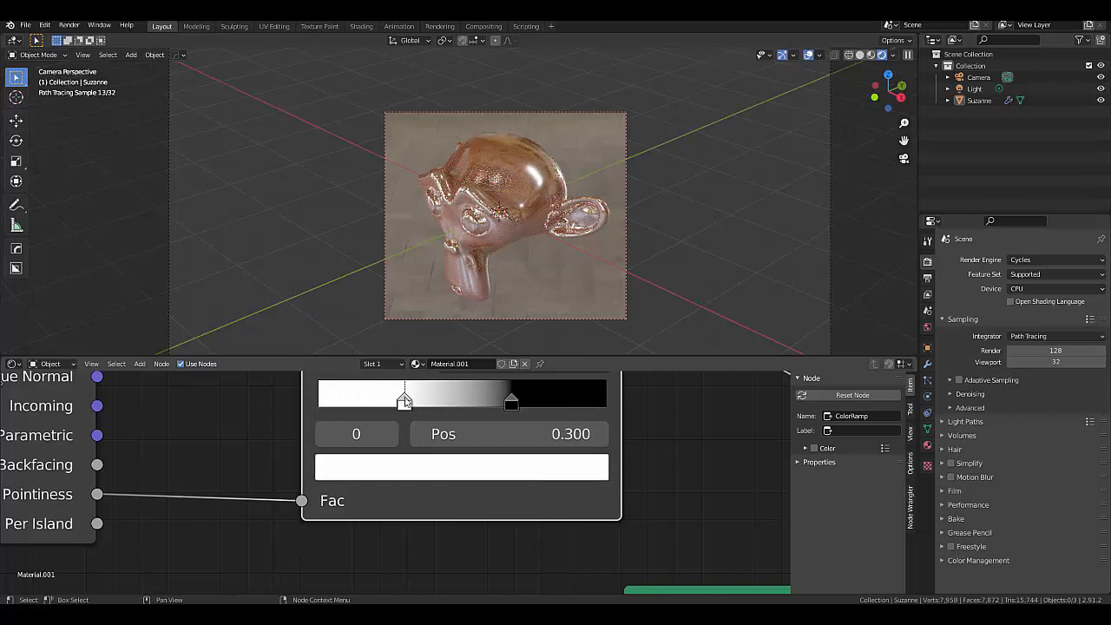
drag(405, 400, 437, 400)
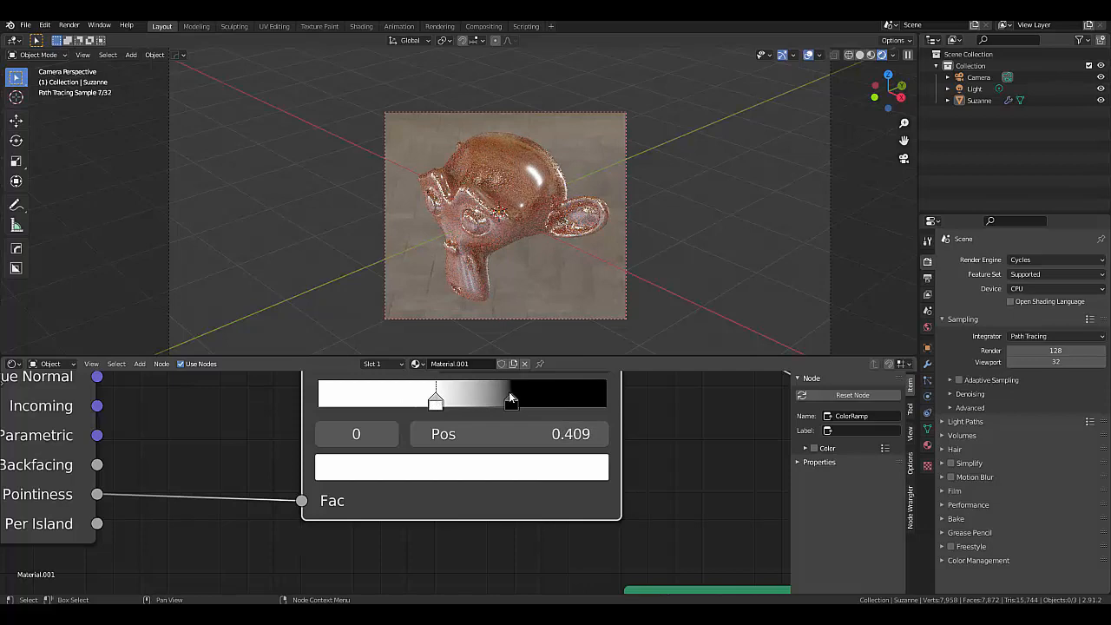
drag(511, 398, 461, 404)
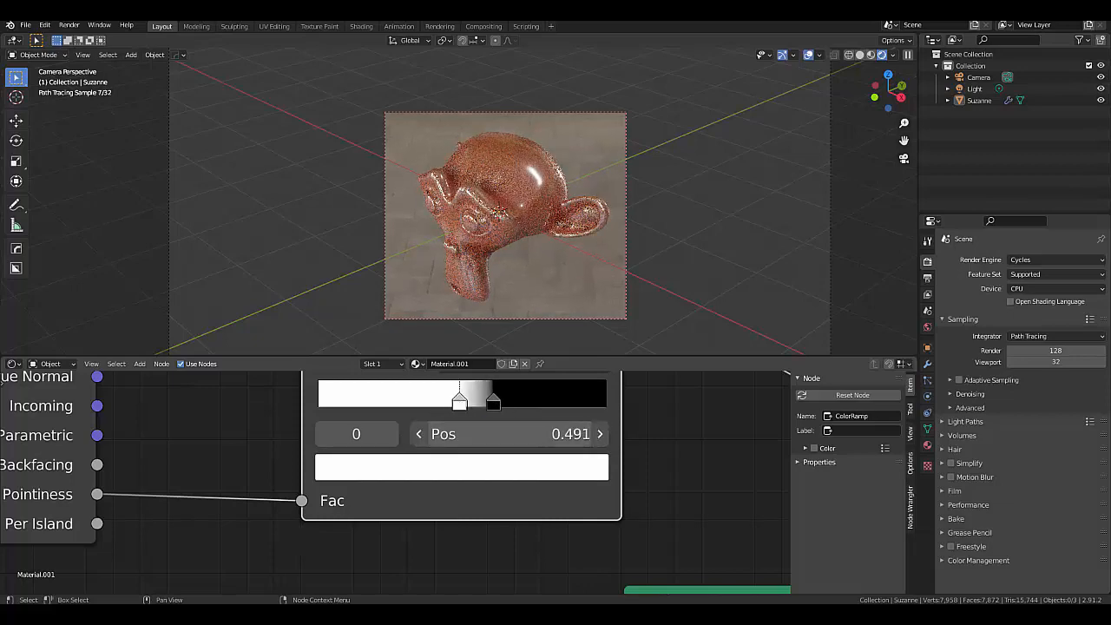
Step: Set the ColorRamp's white stop to position 0.511
click(510, 434)
text(0.51)
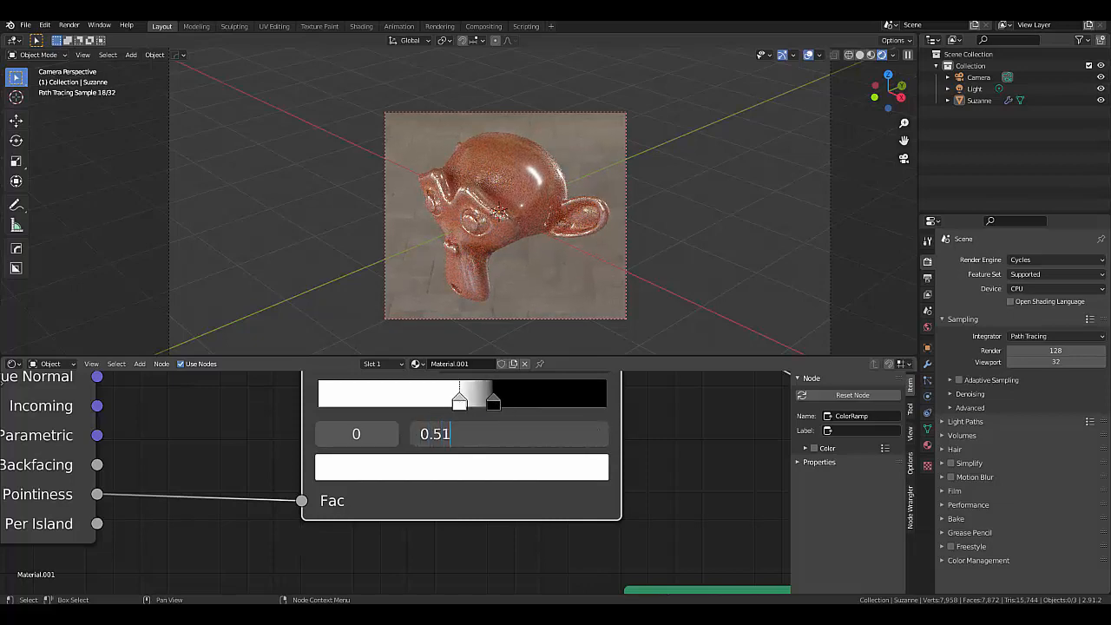
text(1)
key(Return)
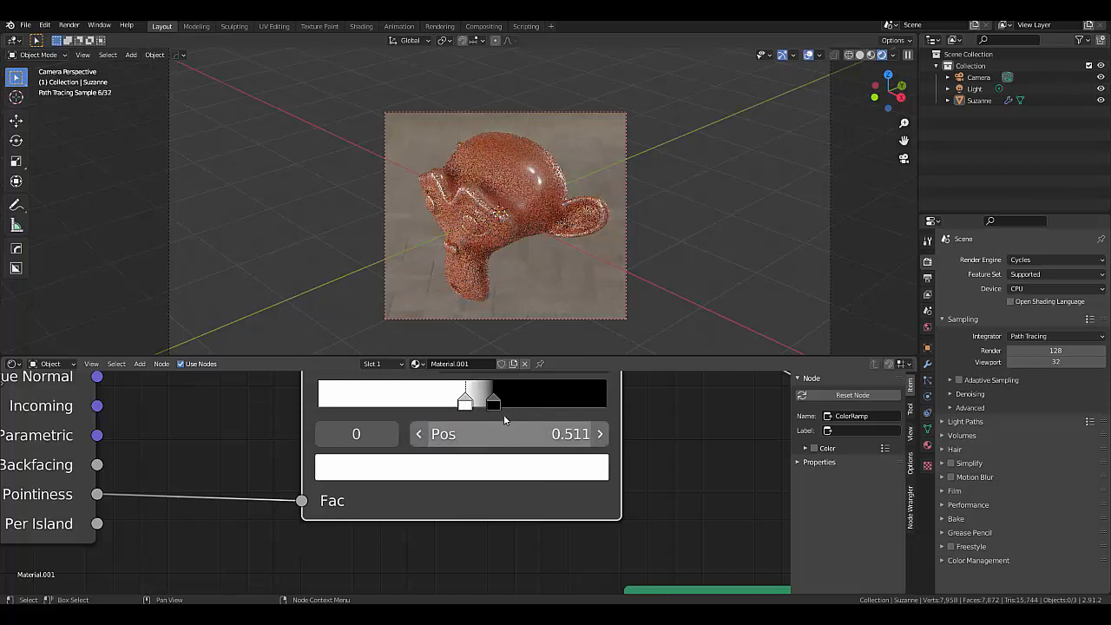
Step: Set the ColorRamp's black stop to position 0.5 and move the white stop to about 0.534
click(493, 401)
click(509, 434)
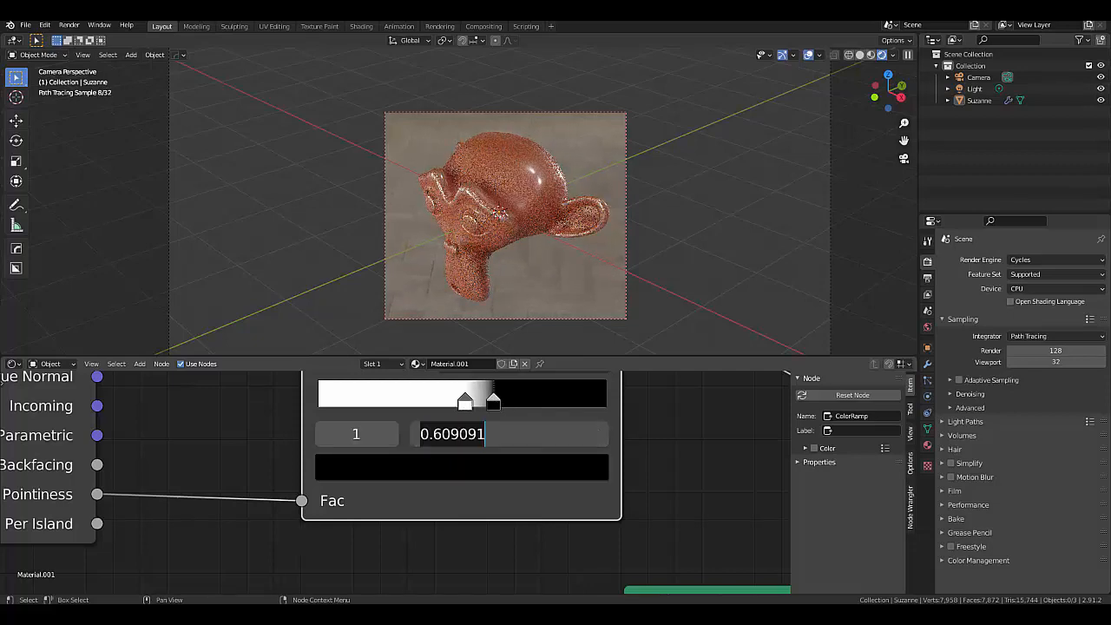
text(0.5)
key(Return)
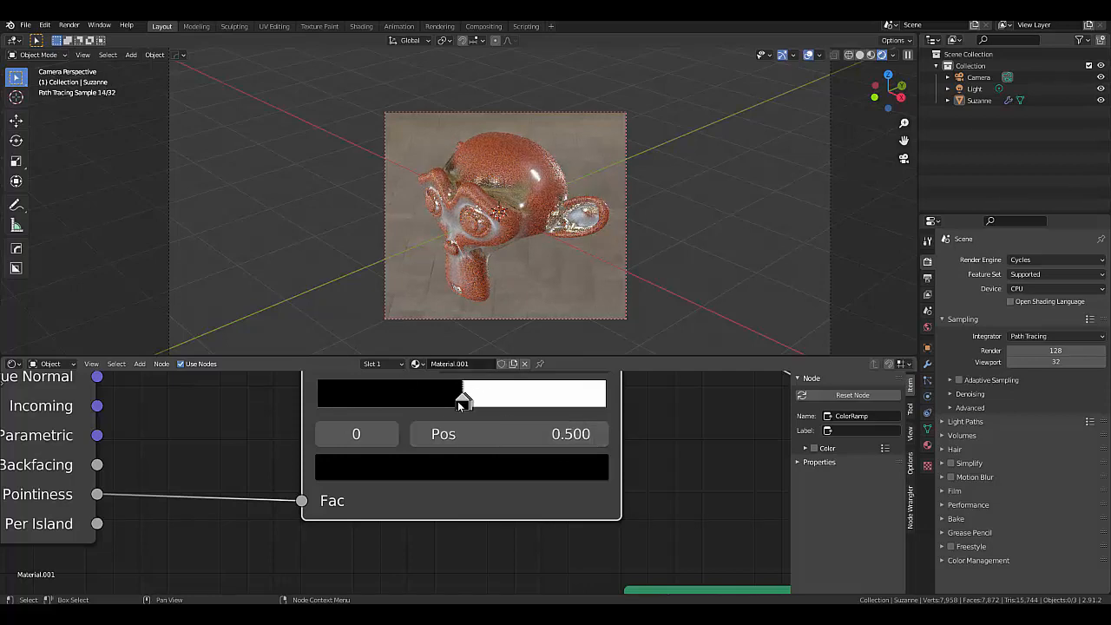
drag(464, 401, 471, 401)
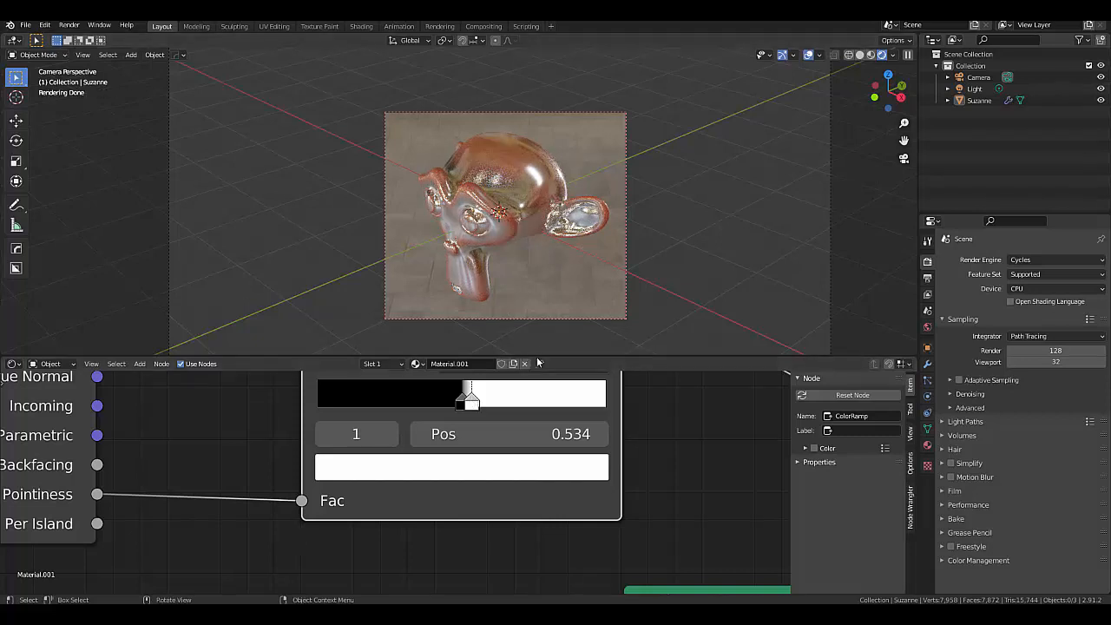
Step: Brighten the Principled BSDF's orange-red base color to a V of about 0.612
scroll(479, 466, down, 8)
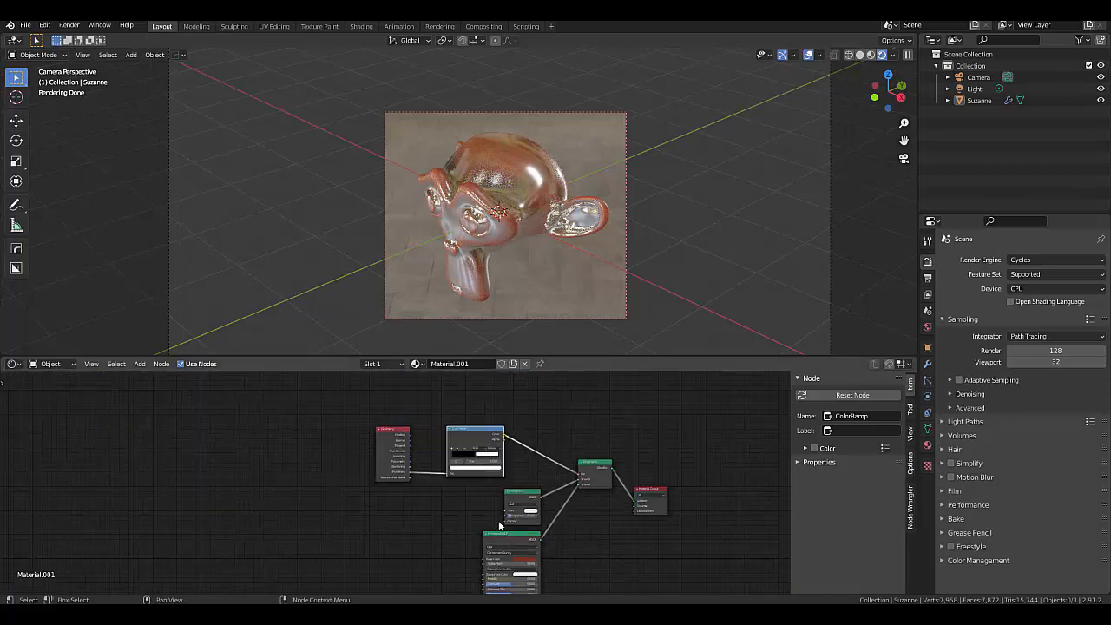
scroll(500, 526, up, 7)
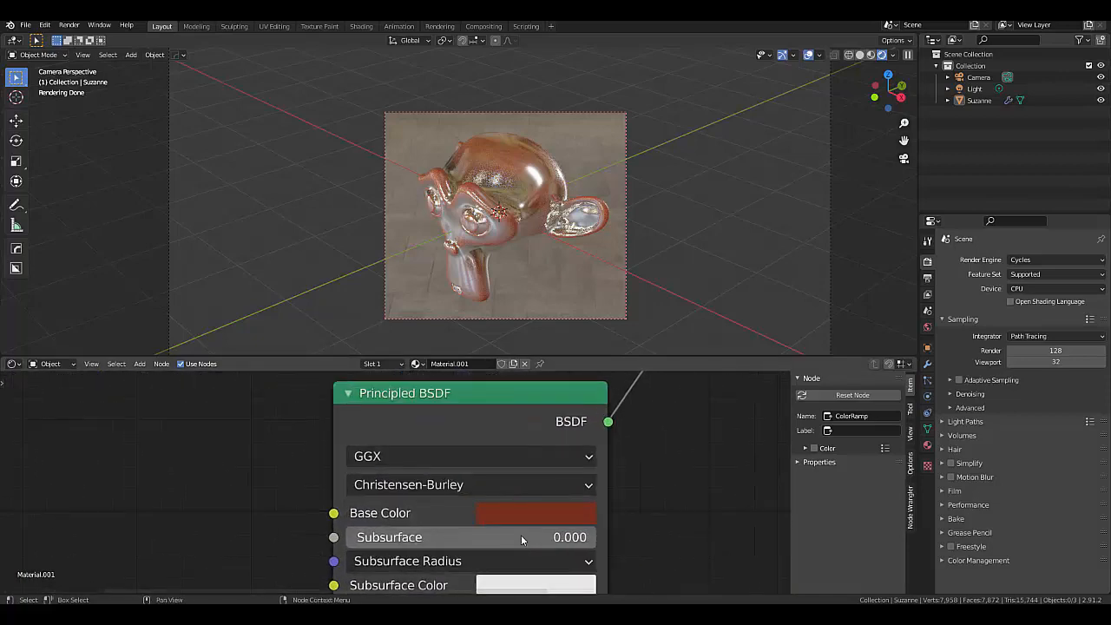
click(524, 514)
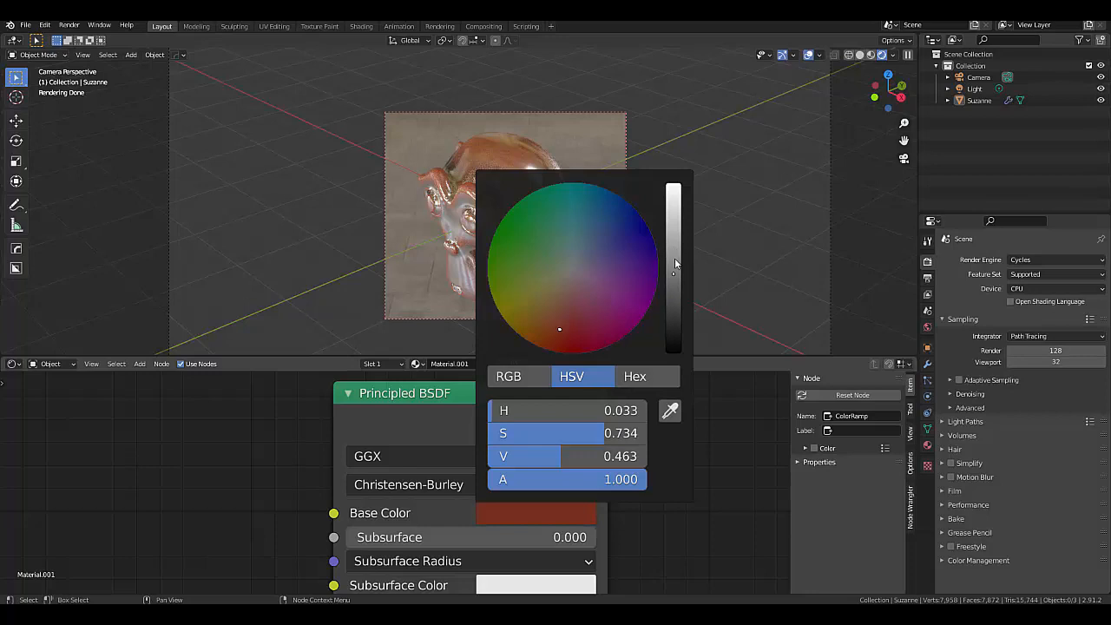
mouse_move(675, 263)
mouse_down()
mouse_move(673, 242)
mouse_move(674, 255)
mouse_up()
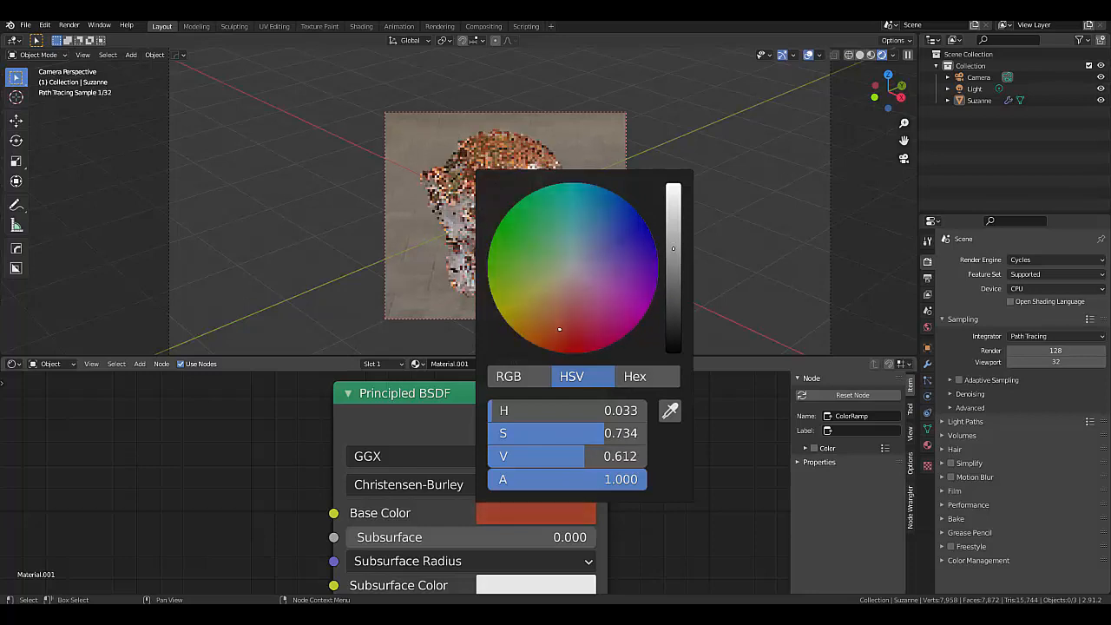
Step: Set the Glossy BSDF's color to a saturated orange with about H 0.075 and S 0.880
scroll(276, 538, down, 13)
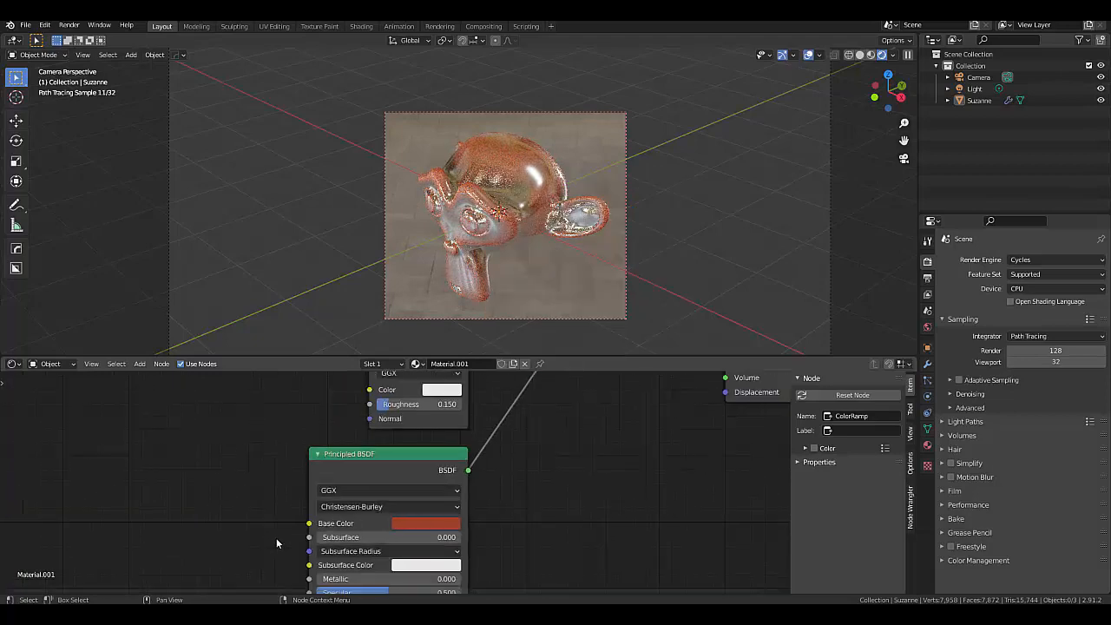
scroll(350, 430, up, 7)
click(388, 450)
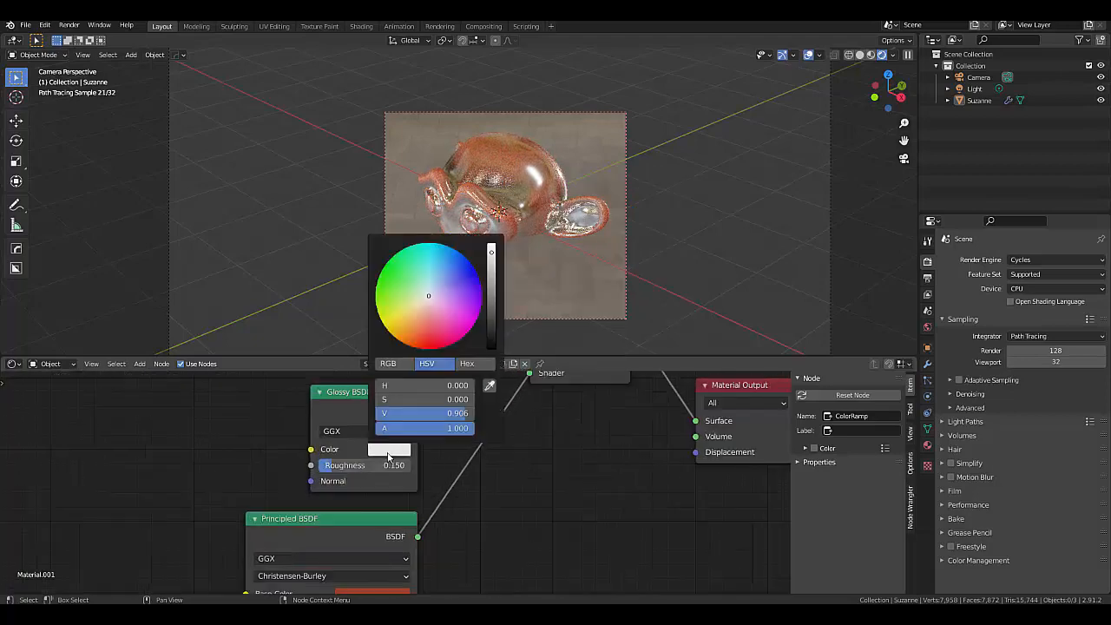
click(407, 337)
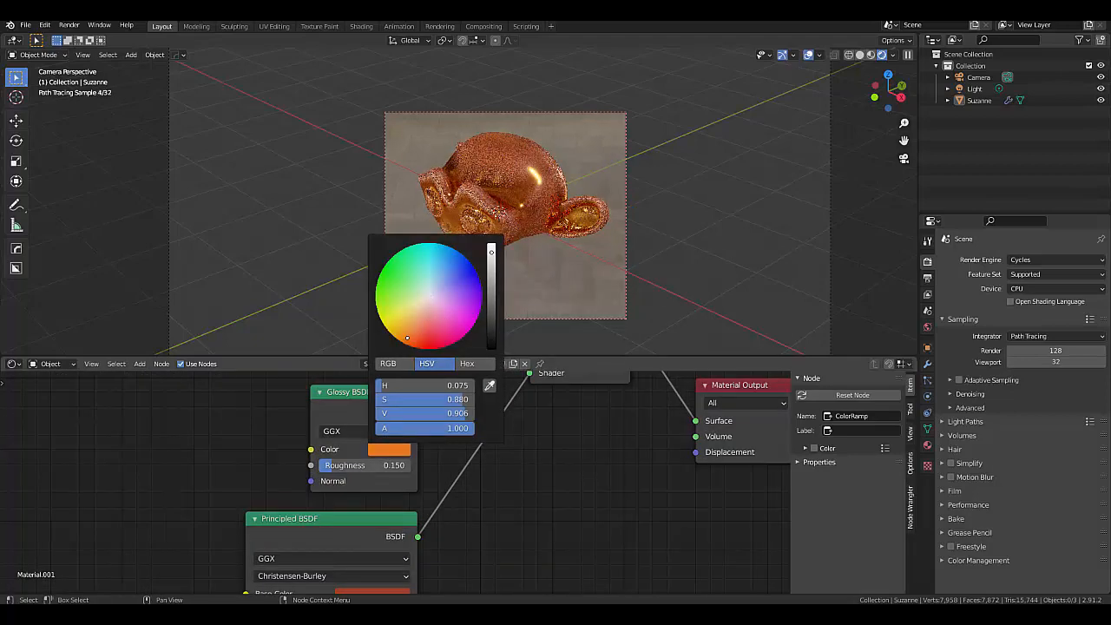